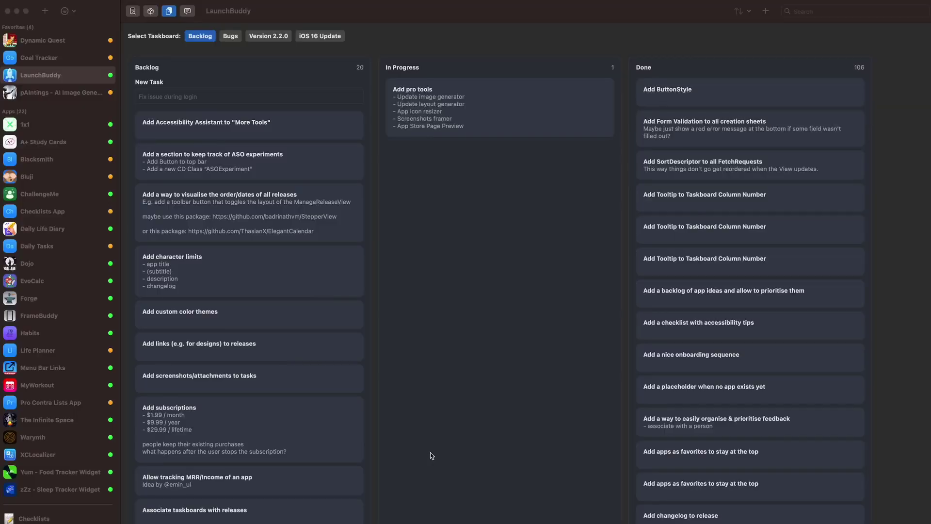
Open the 2.1.0 iOS 16 & Ventura Release details from LaunchBuddy's releases list
left_click(151, 11)
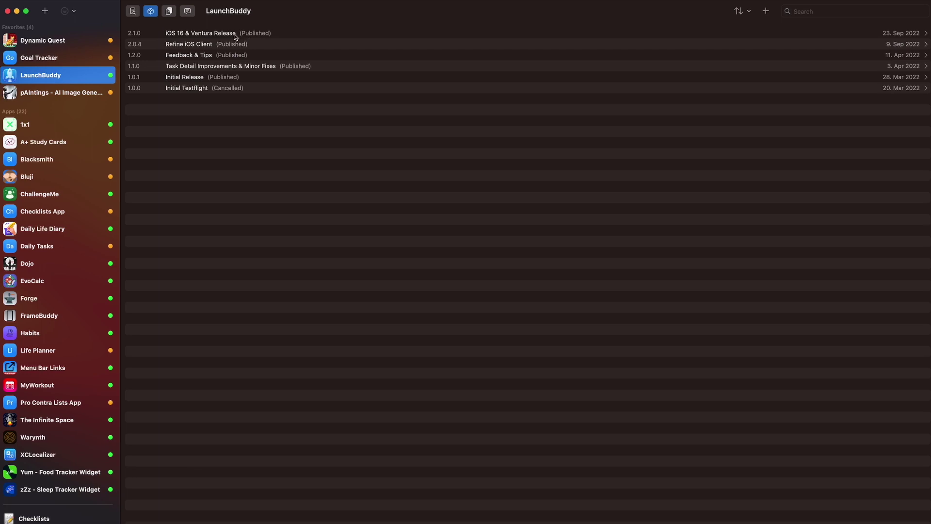
left_click(235, 35)
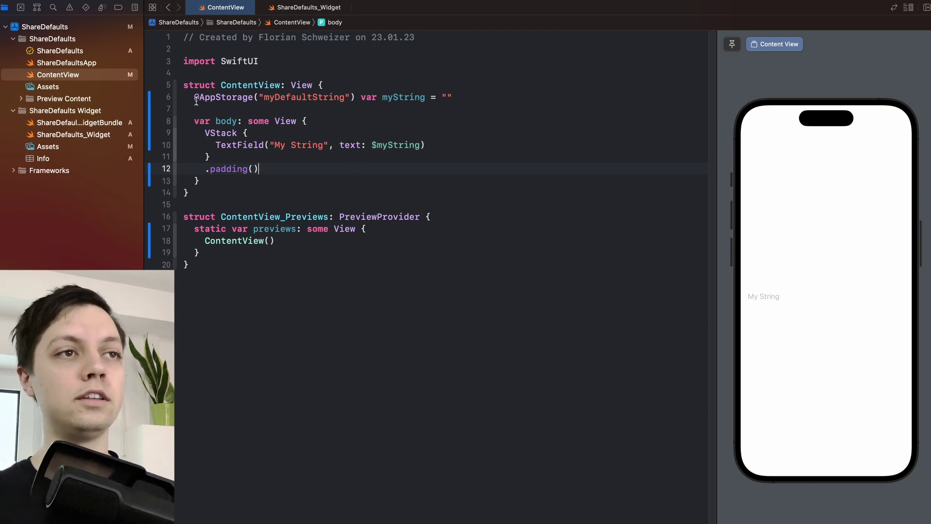
left_click_drag(194, 97, 352, 96)
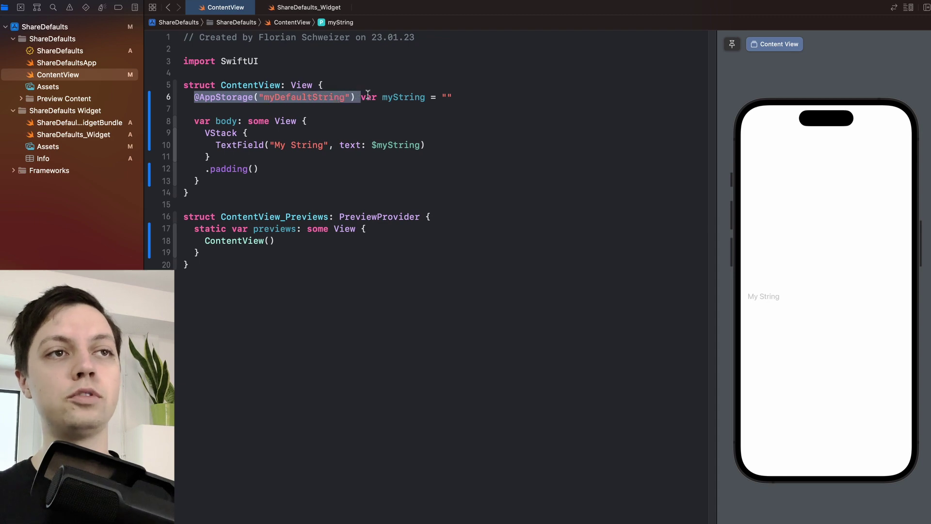
left_click(498, 98)
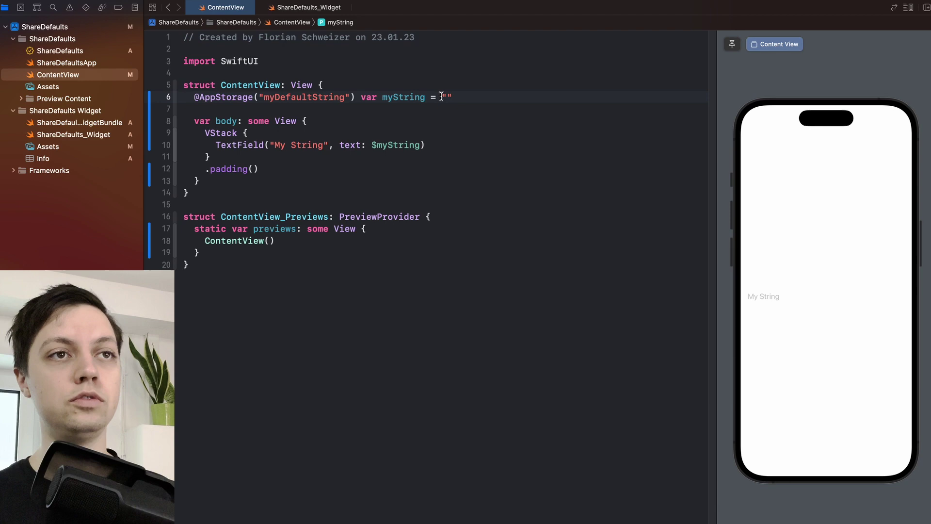
left_click_drag(440, 97, 463, 97)
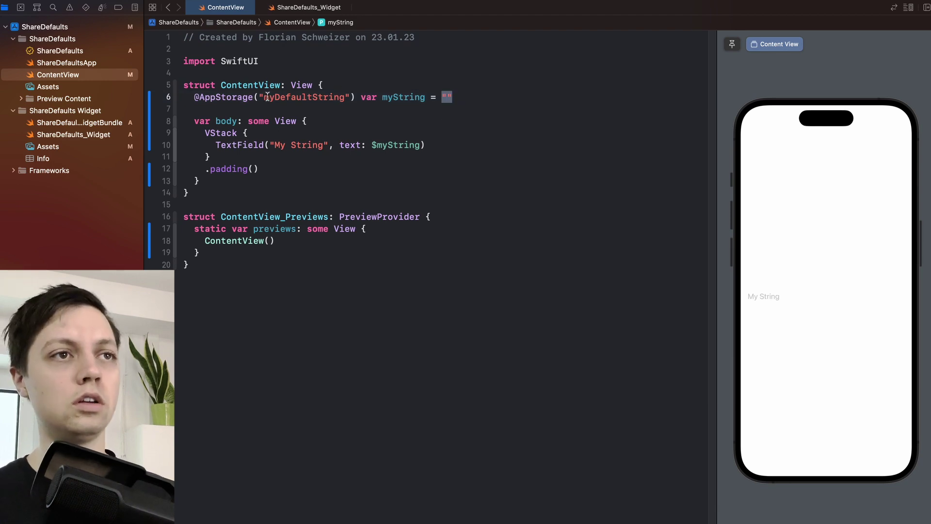
left_click_drag(256, 97, 349, 97)
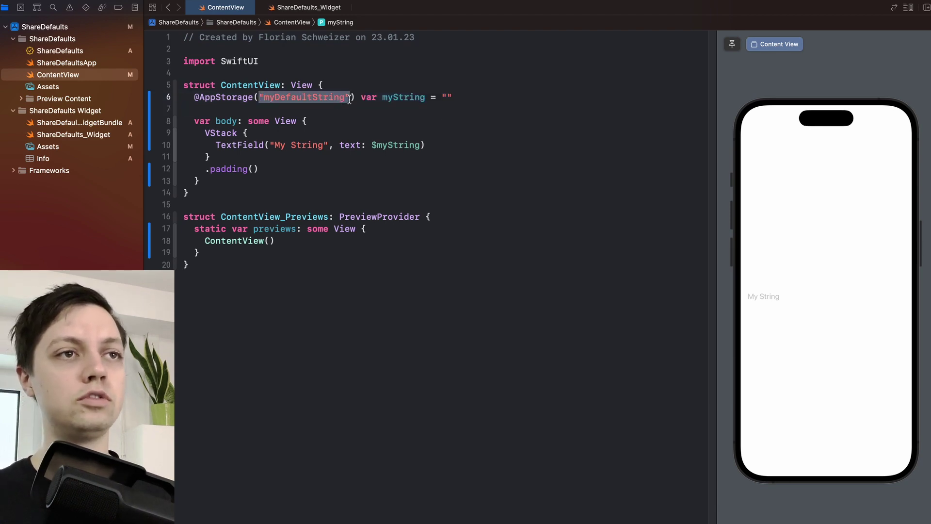
left_click(469, 105)
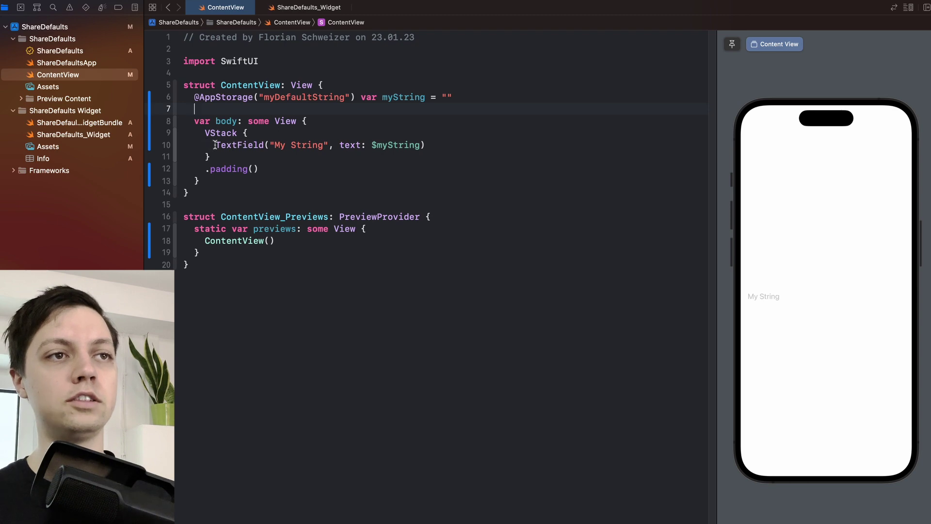
mouse_move(215, 144)
left_mouse_down()
mouse_move(425, 145)
mouse_move(412, 145)
left_mouse_up()
left_click(262, 145)
left_click(445, 146)
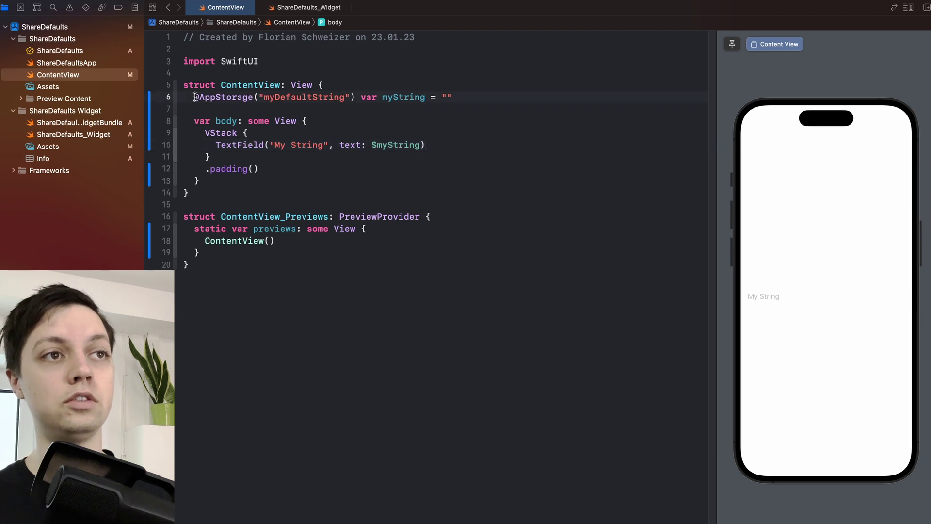
left_click_drag(190, 97, 453, 97)
left_click(520, 97)
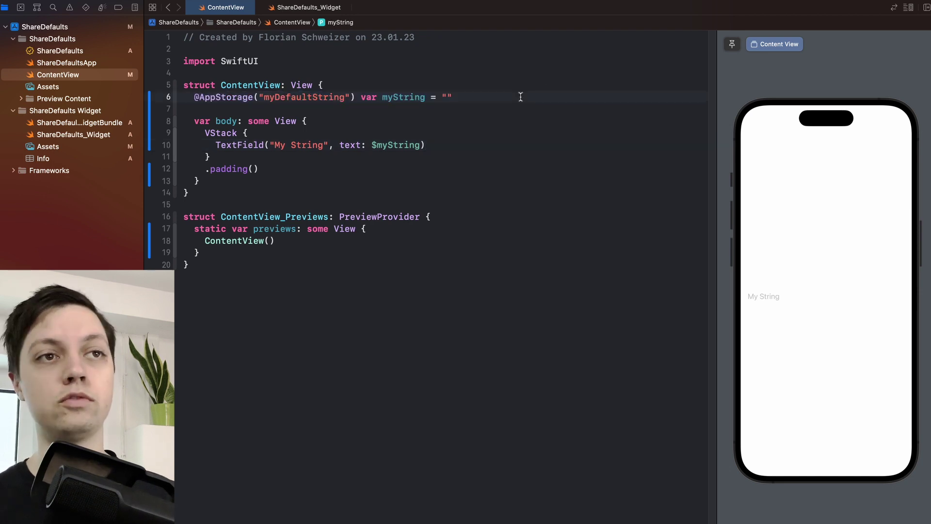
left_click(790, 299)
type("Asd")
key("super+a")
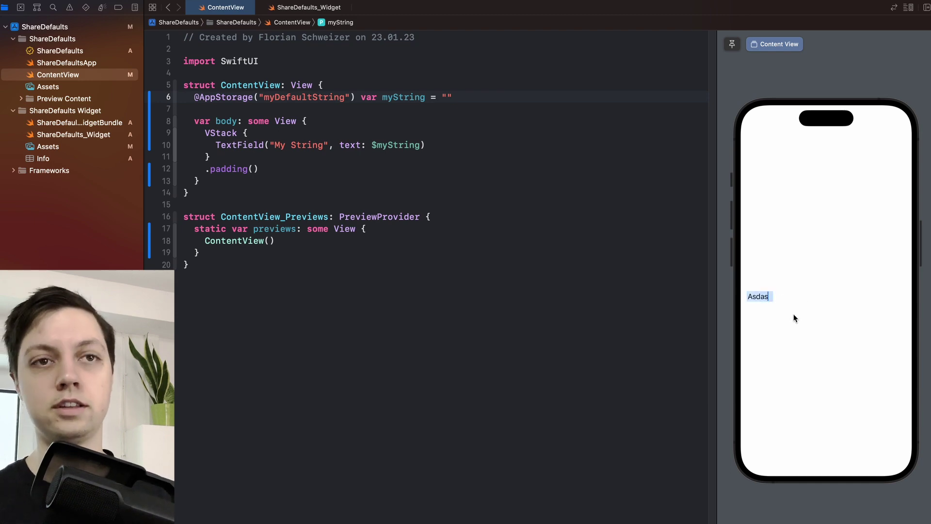
key("BackSpace")
left_click(648, 289)
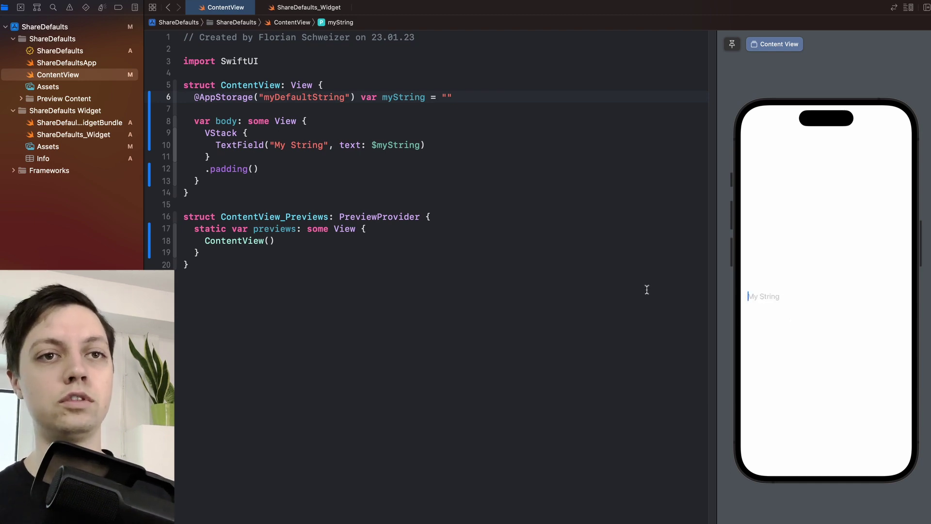
In the widget file, review getMyString reading myDefaultString from UserDefaults.standard
key("super+shift+bracketright")
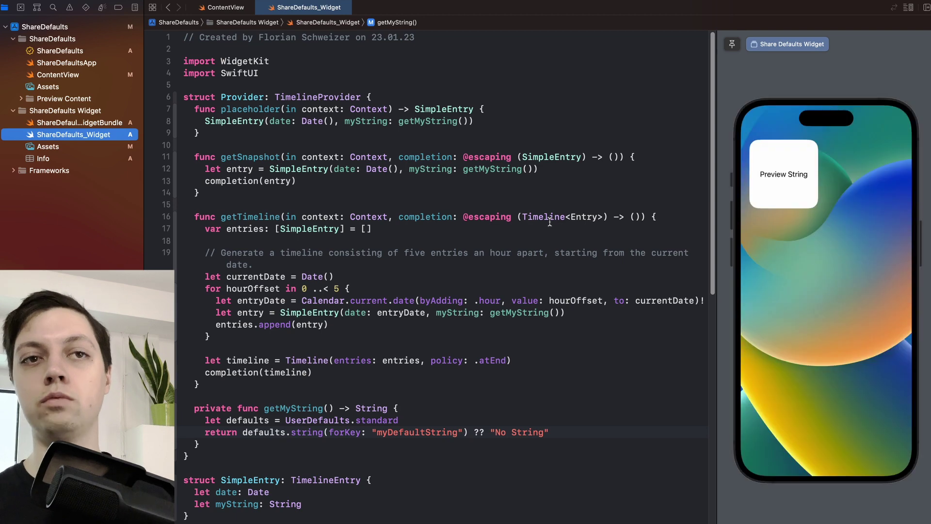
scroll(581, 166, "down", 1)
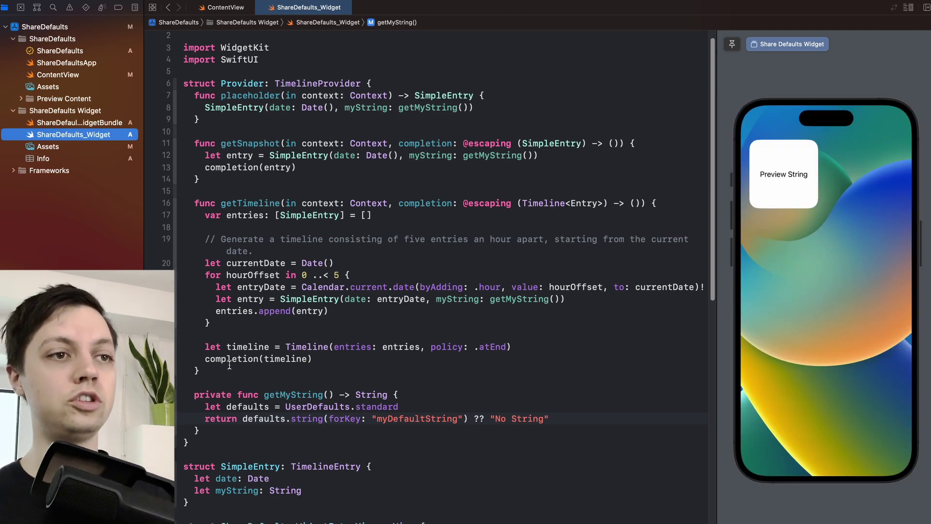
left_click(193, 395)
left_click_drag(193, 395, 211, 431)
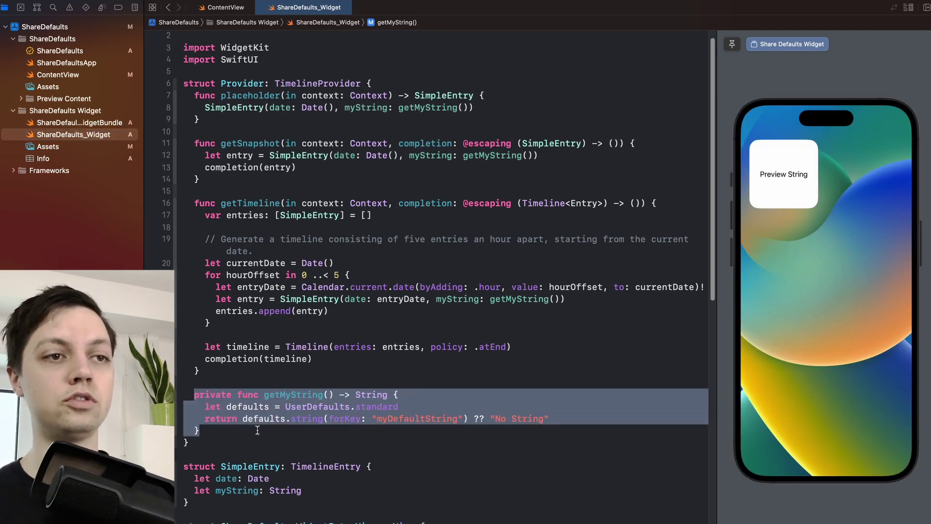
left_click(436, 406)
left_click_drag(285, 407, 399, 406)
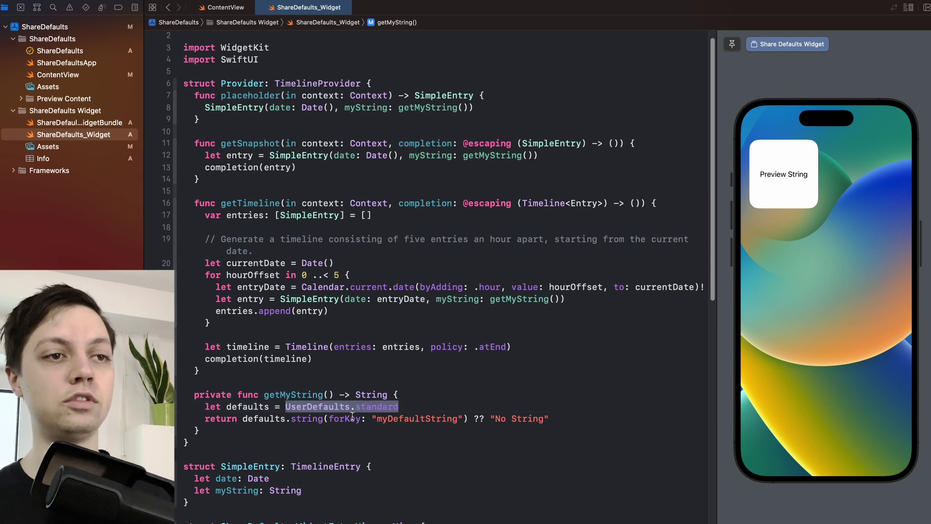
left_click_drag(291, 419, 466, 419)
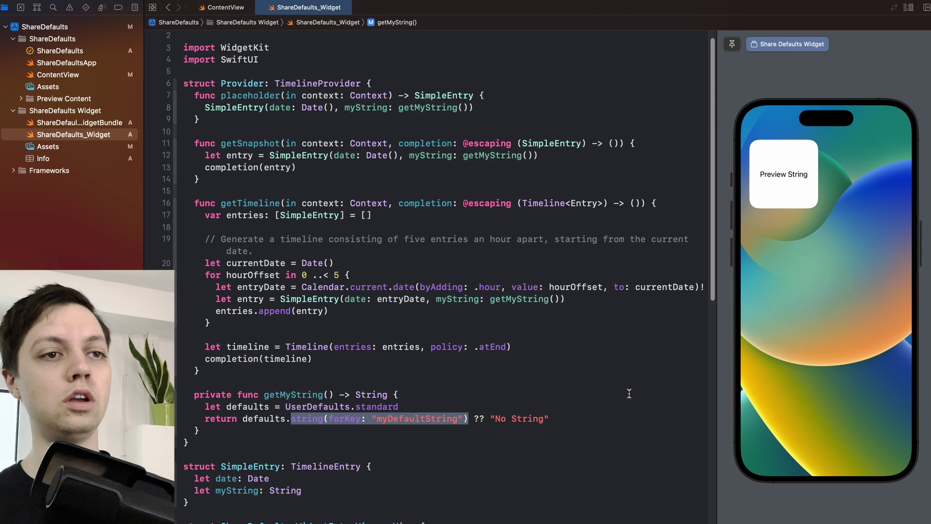
Compare ContentView's myDefaultString key with the widget's lookup
key("ctrl+shift+Tab")
double_click(304, 97)
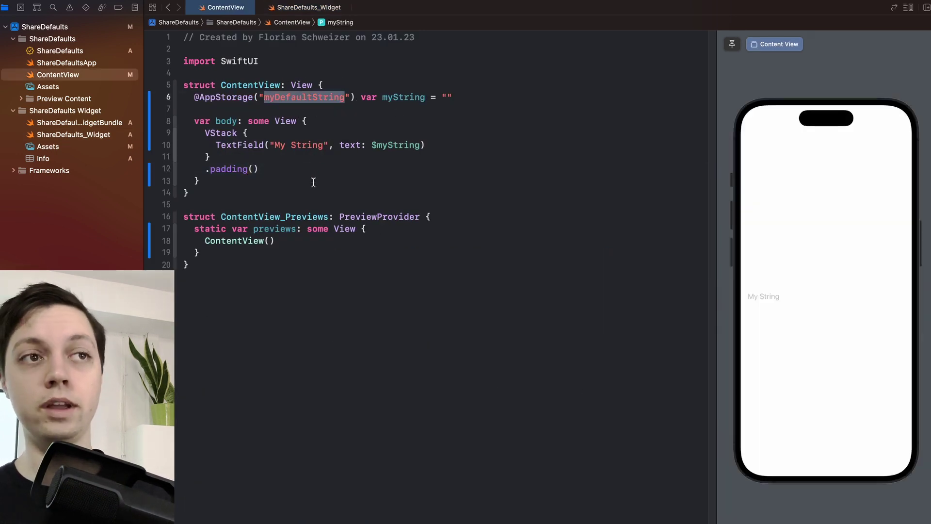
key("ctrl+Tab")
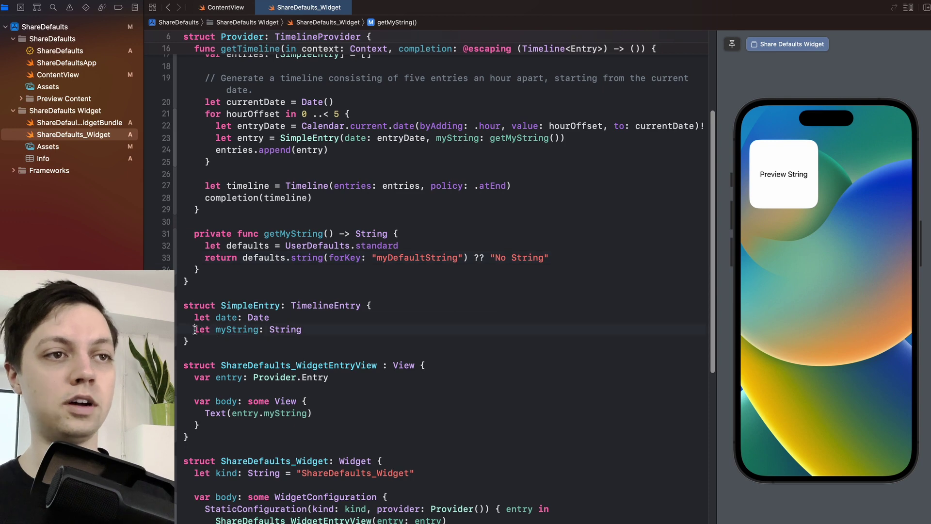
Review SimpleEntry's myString and the Text(entry.myString) view, then run the app
triple_click(195, 329)
scroll(221, 349, "down", 4)
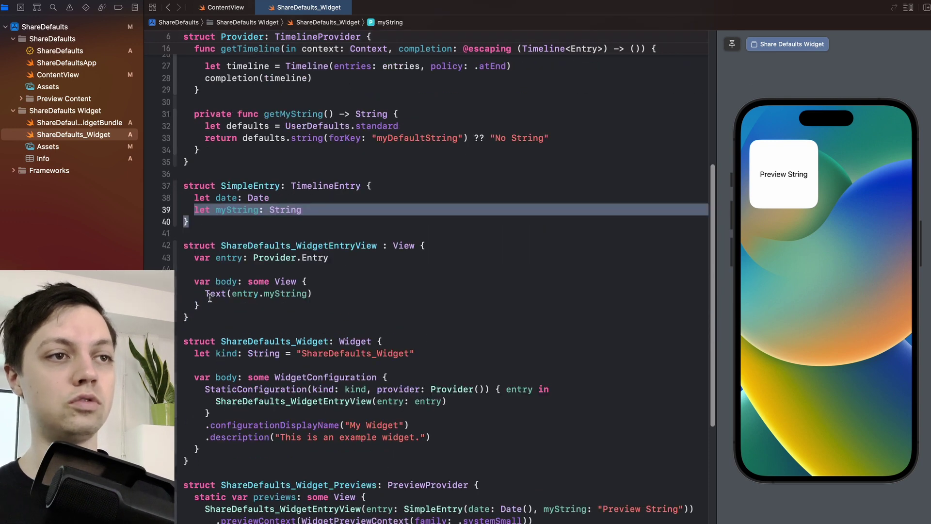
double_click(207, 295)
mouse_move(206, 295)
left_mouse_down()
mouse_move(196, 314)
mouse_move(179, 245)
left_mouse_up()
left_click(196, 317)
scroll(315, 273, "down", 1)
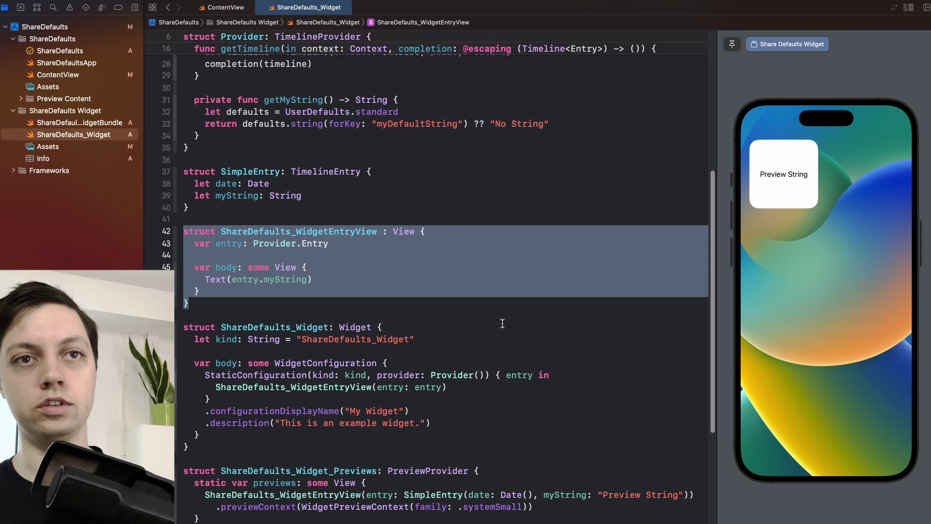
key("super+Tab")
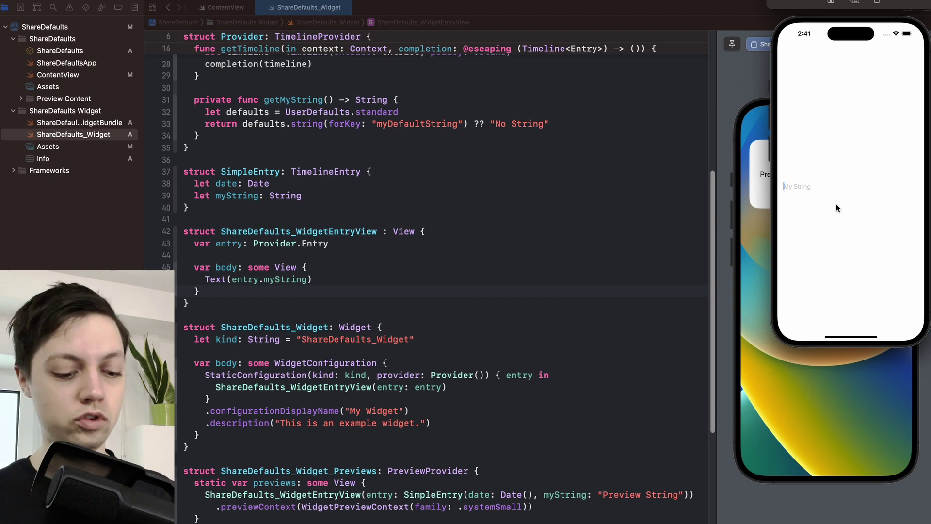
type("Random String")
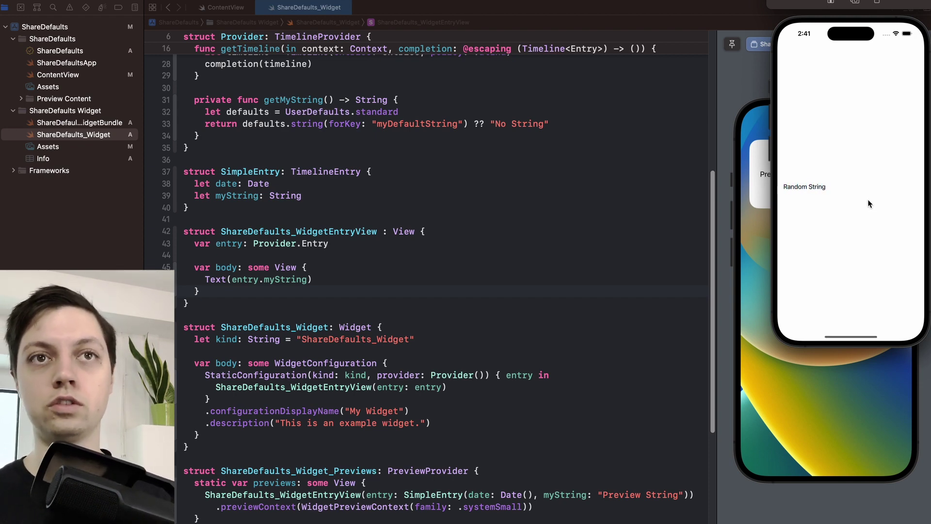
Type 'Random String' in the app, then go home to see the widget still showing 'No String'
key("super+shift+h")
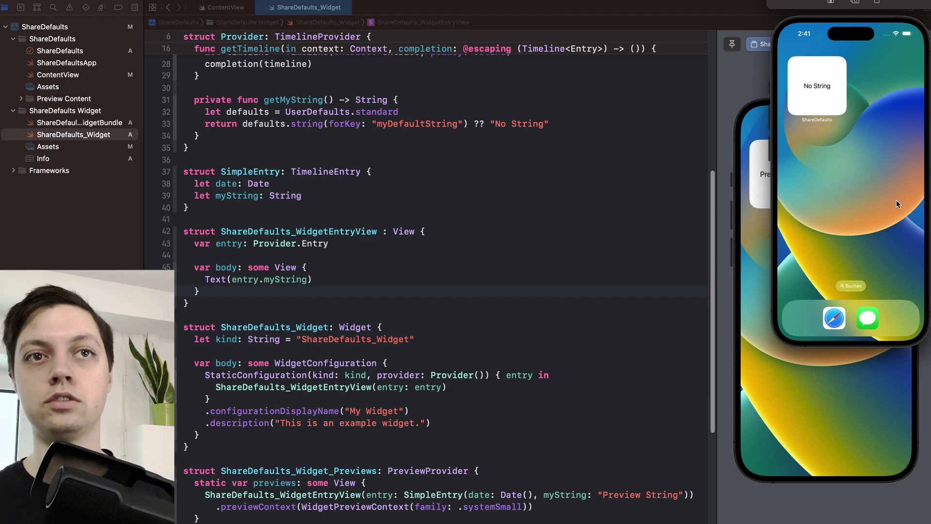
type(".")
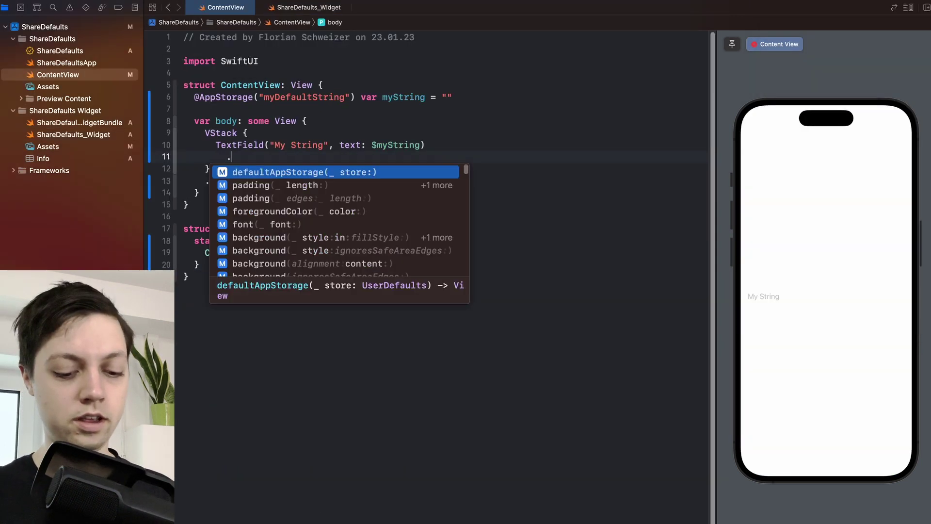
type("onSu")
Add an .onSubmit block to the TextField and add 'import WidgetKit' to ContentView
key("Return")
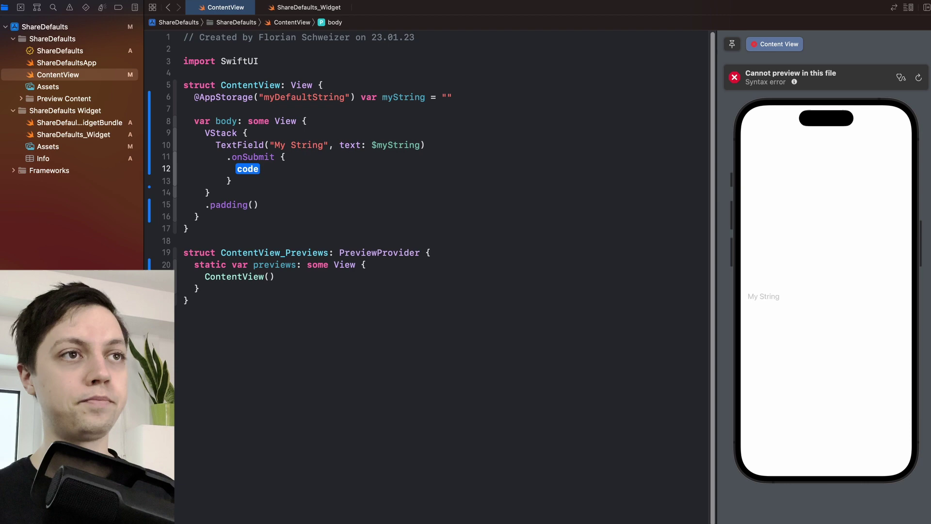
left_click(322, 61)
key("Return")
type("imp")
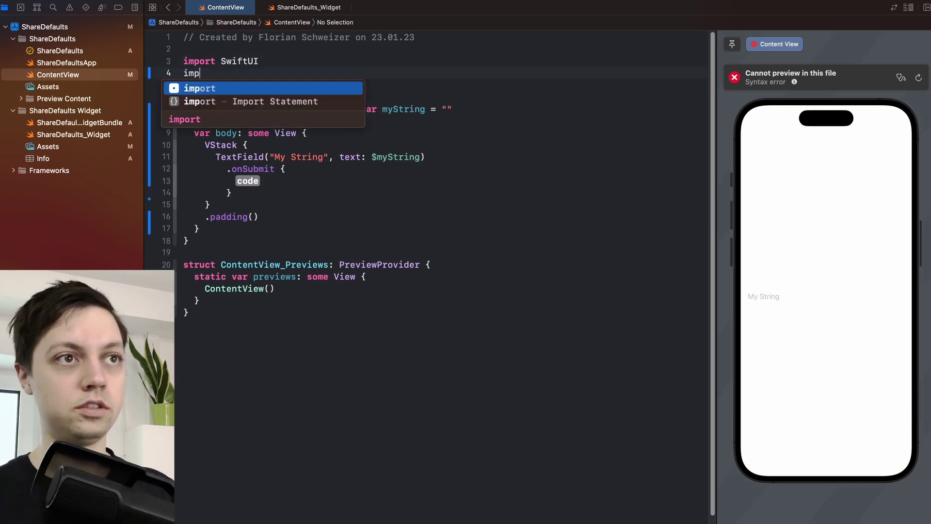
type("ort Wid")
key("Return")
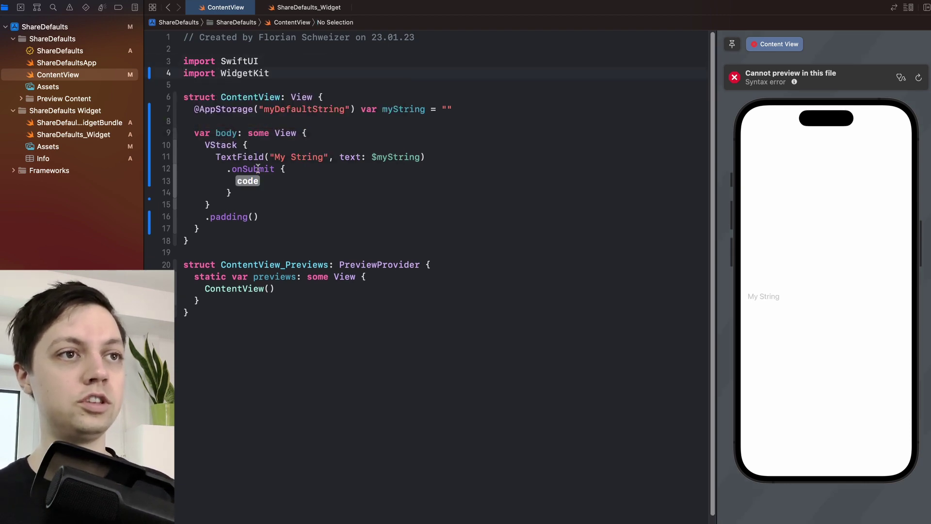
Call WidgetCenter.shared.reloadAllTimelines() inside onSubmit and rebuild the app
left_click(247, 181)
type("WidgetC")
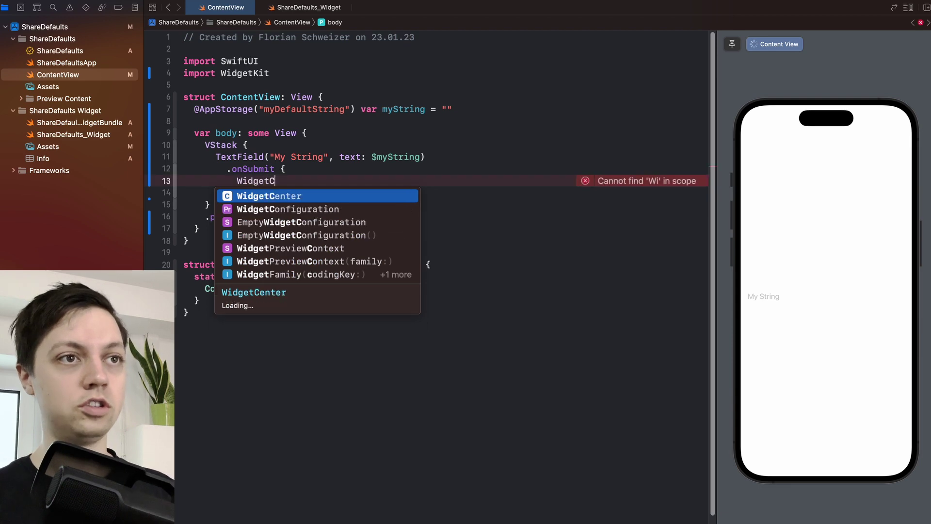
key("Return")
type(".")
key("Return")
type(".")
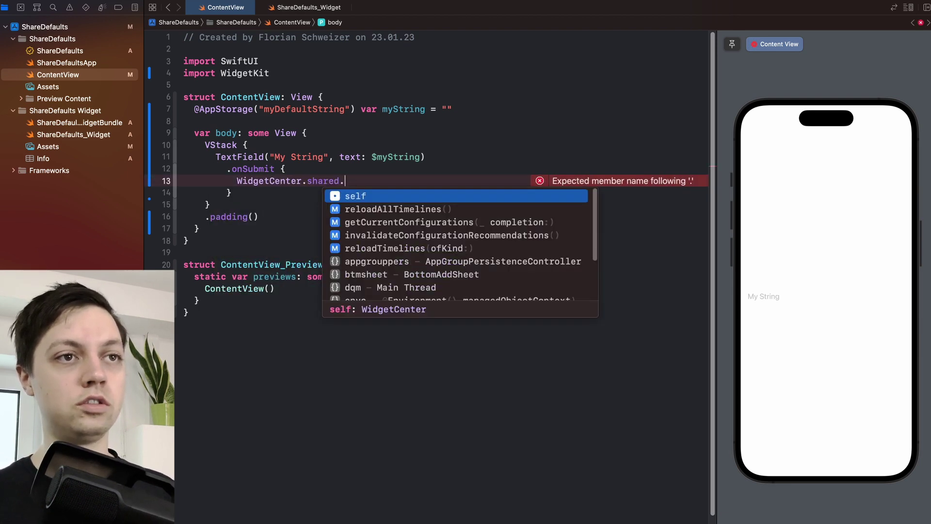
key("Down")
key("Return")
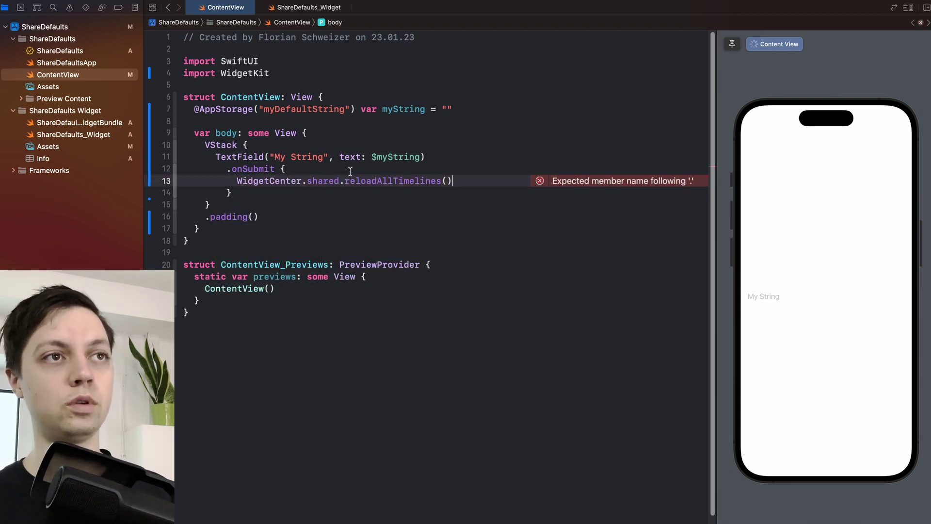
key("super+r")
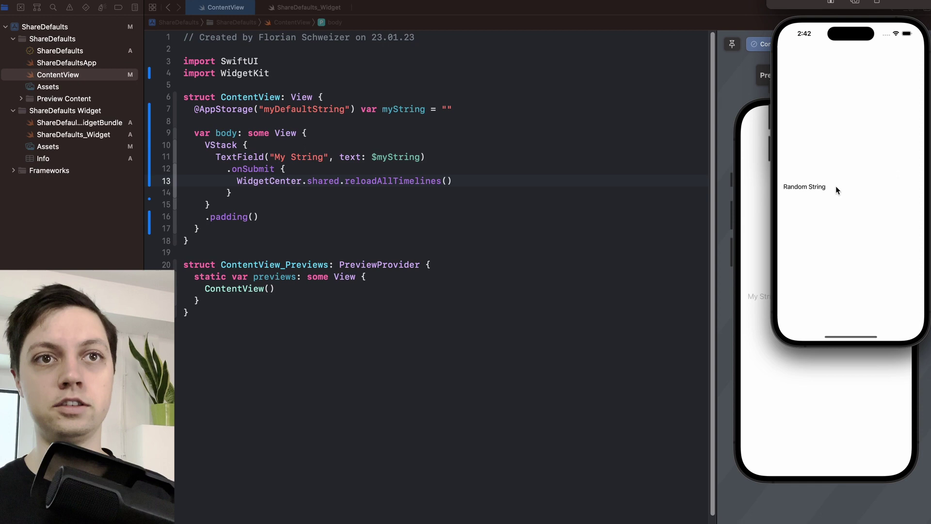
Confirm the widget still reads 'No String', then inspect getMyString's fallback and lookup
key("super+shift+h")
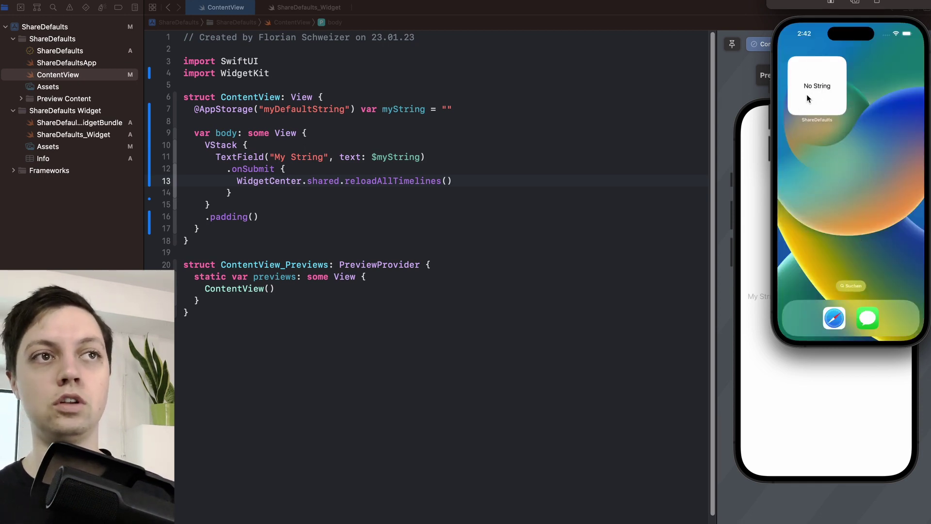
left_click(309, 7)
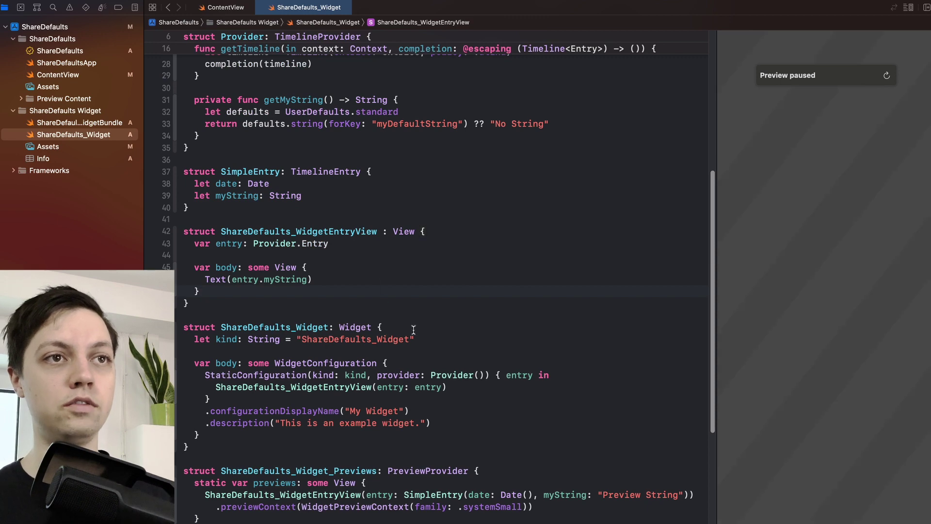
left_click_drag(473, 156, 579, 157)
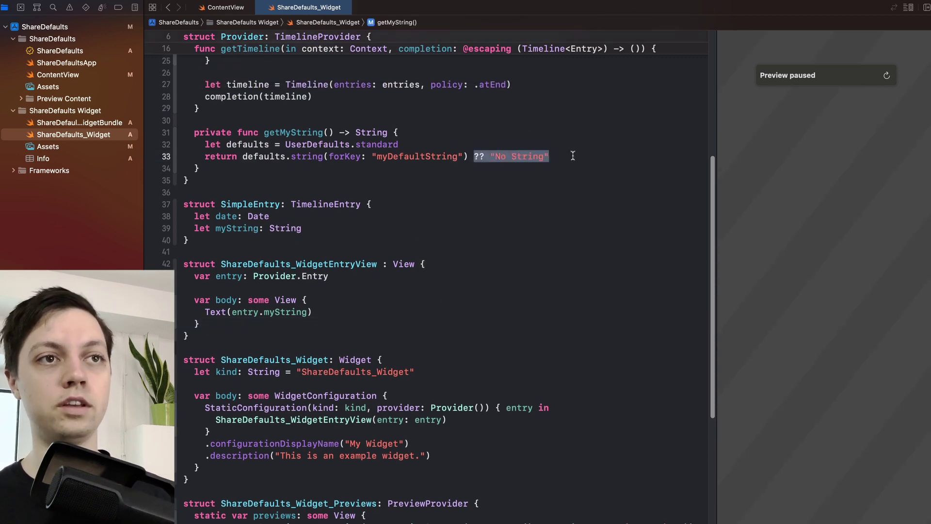
left_click(572, 156)
left_click_drag(243, 156, 466, 156)
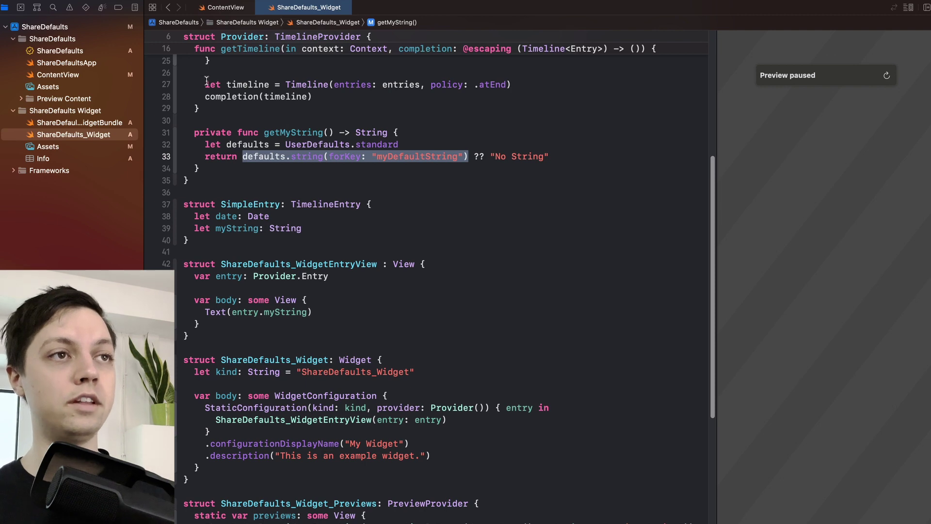
scroll(263, 125, "up", 8)
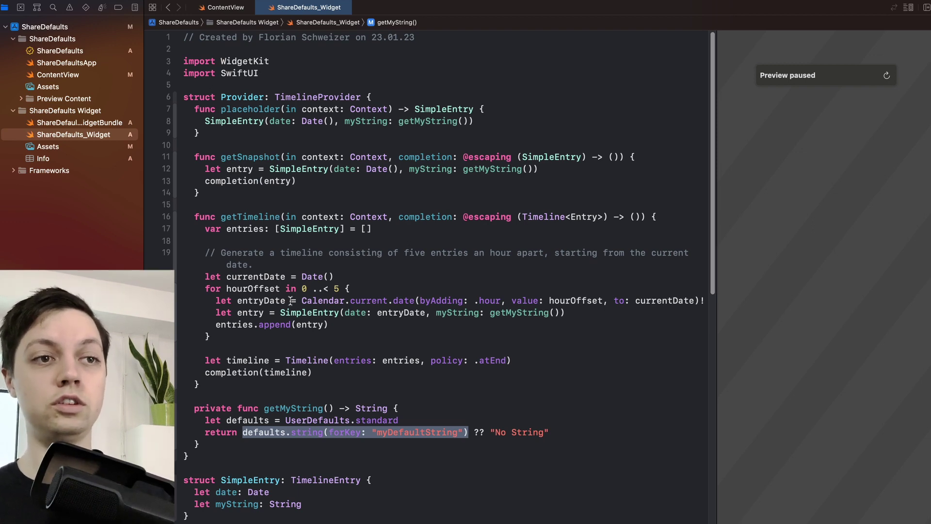
Select UserDefaults.standard in getMyString and place the caret after it
left_click(371, 433)
double_click(377, 420)
left_click(404, 420)
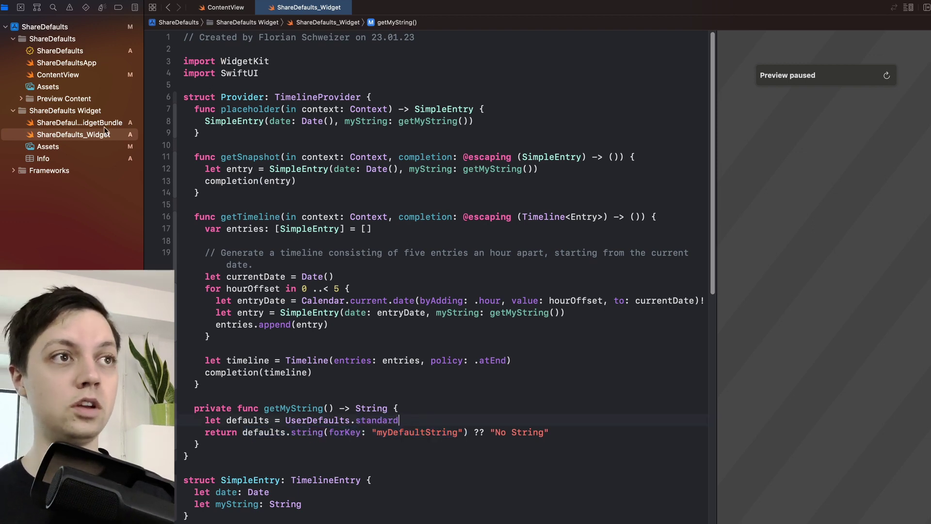
Add the App Groups capability to the ShareDefaults app target's Signing & Capabilities
left_click(46, 27)
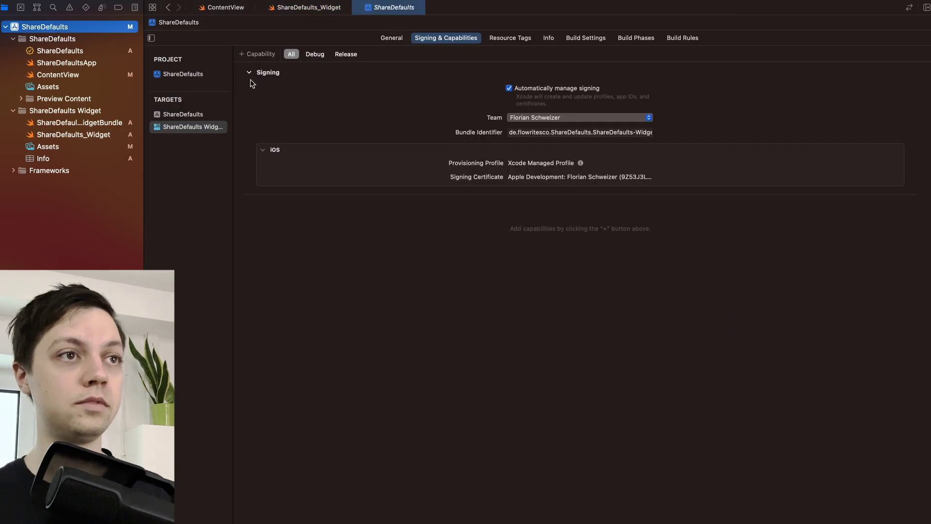
left_click(197, 114)
left_click(254, 54)
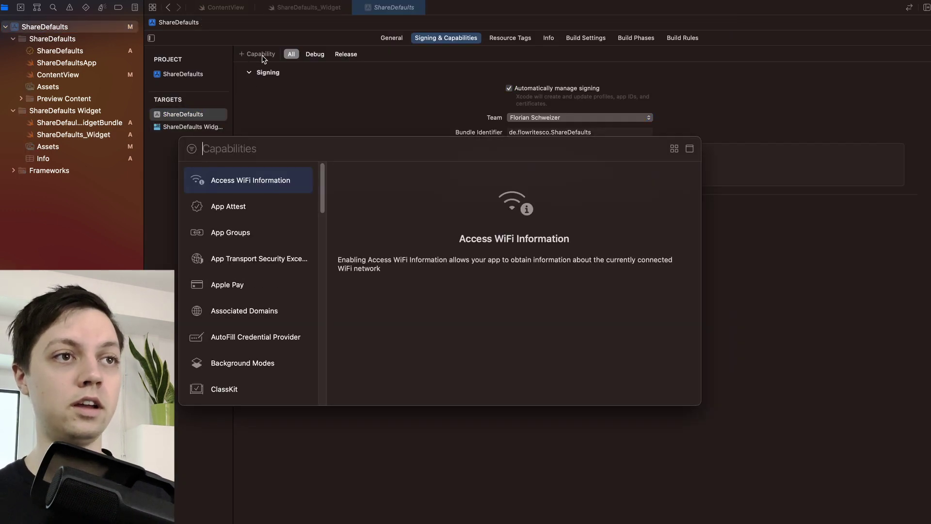
double_click(230, 231)
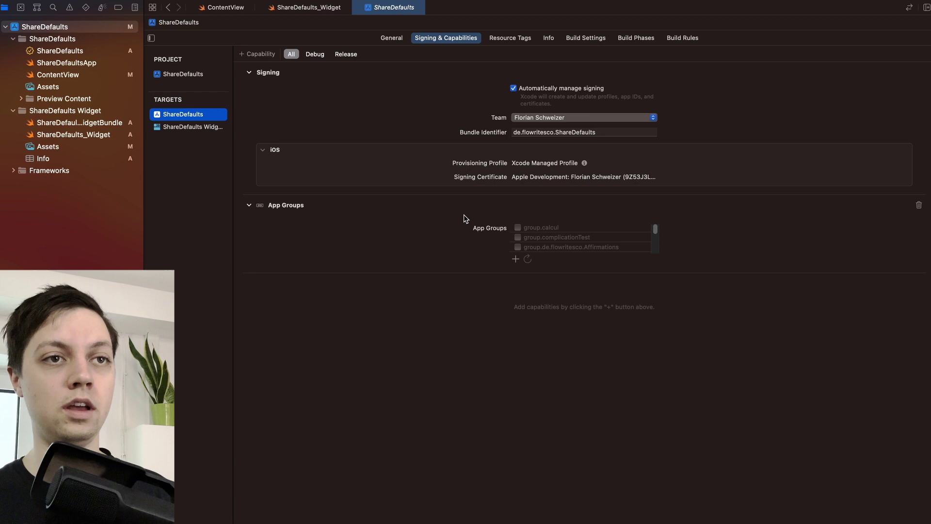
Create and enable the app group 'group.de.flowritesco.ShareDefaults'
left_click(515, 260)
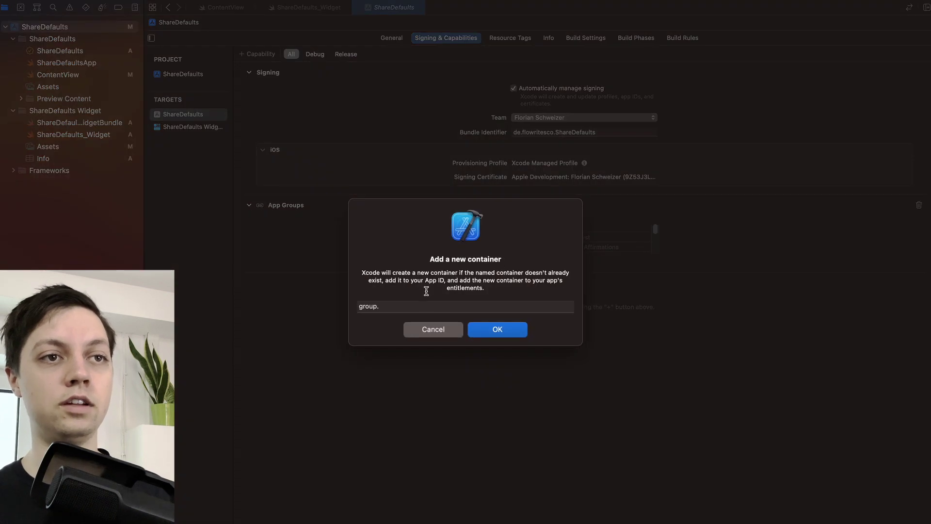
left_click(402, 306)
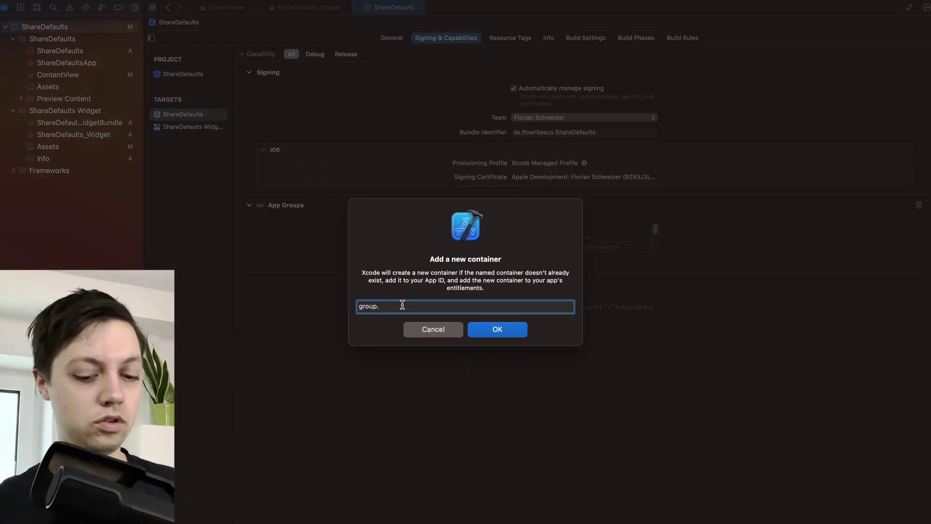
type("de.flowritesco.")
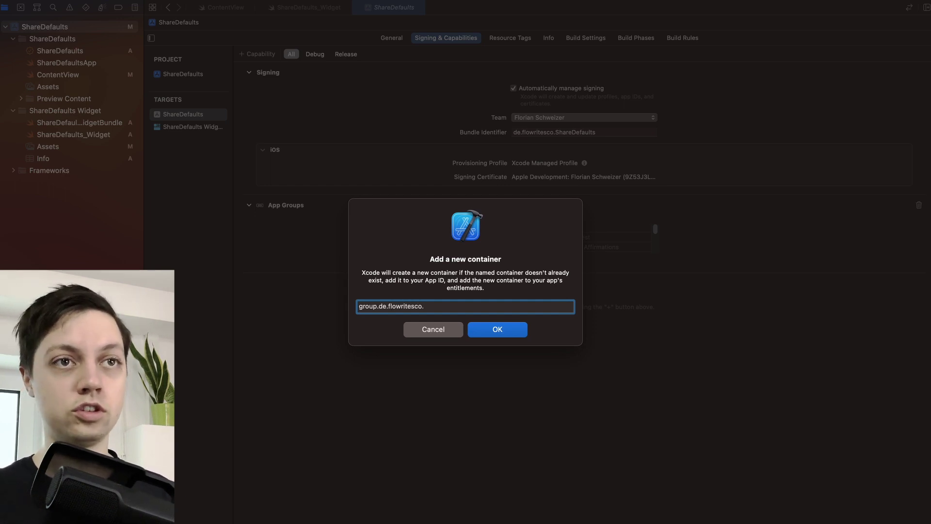
type("ShareDefaults")
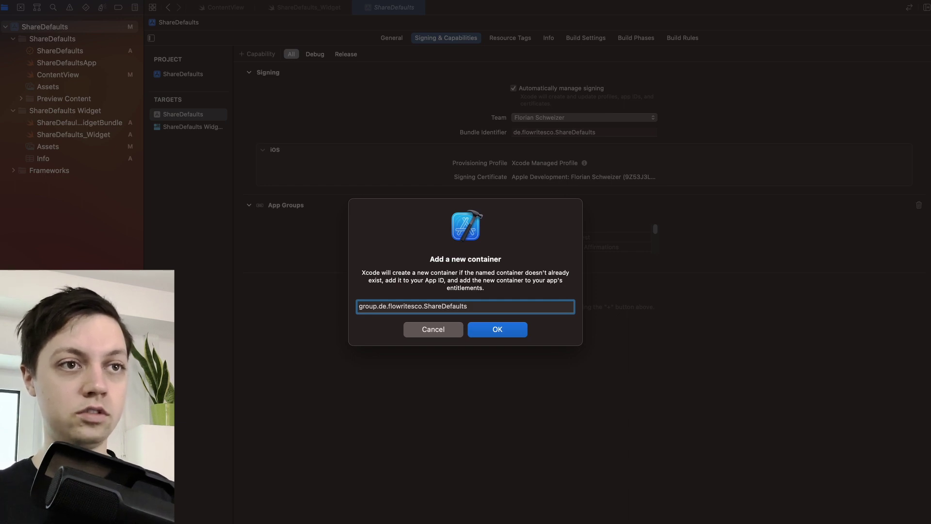
key("super+a")
key("super+c")
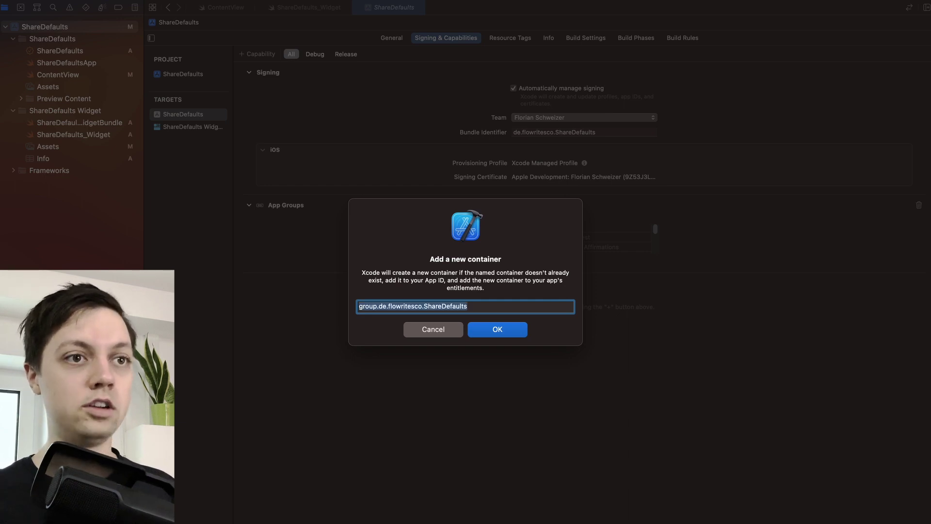
left_click(498, 330)
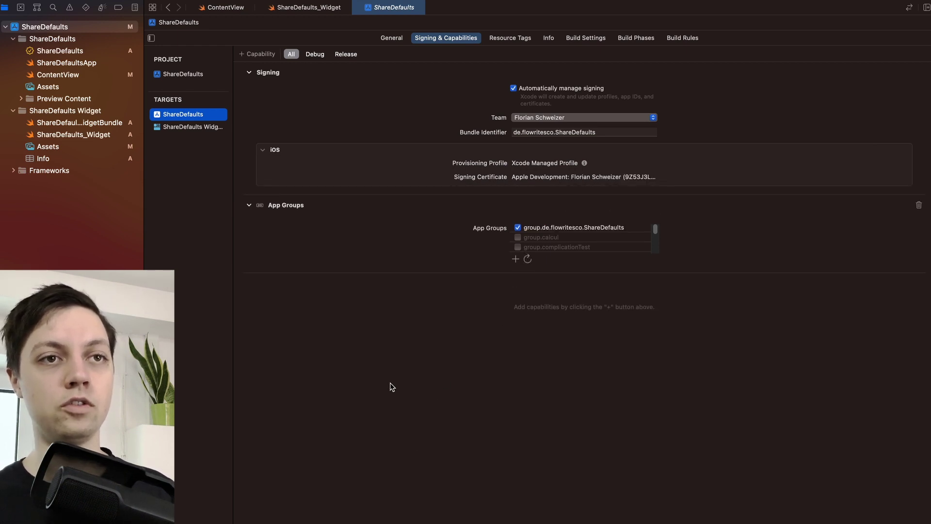
Add App Groups with 'group.de.flowritesco.ShareDefaults' to the widget target, then reopen ContentView
left_click(193, 127)
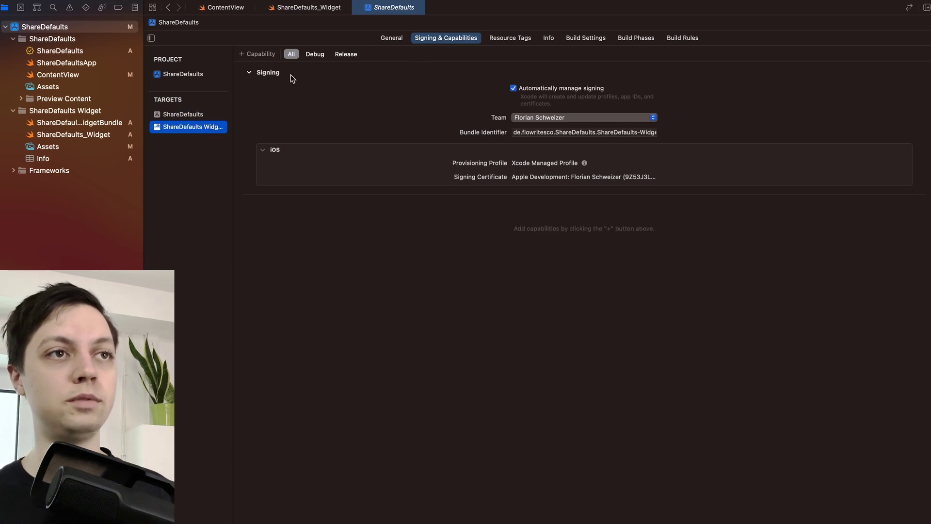
left_click(257, 53)
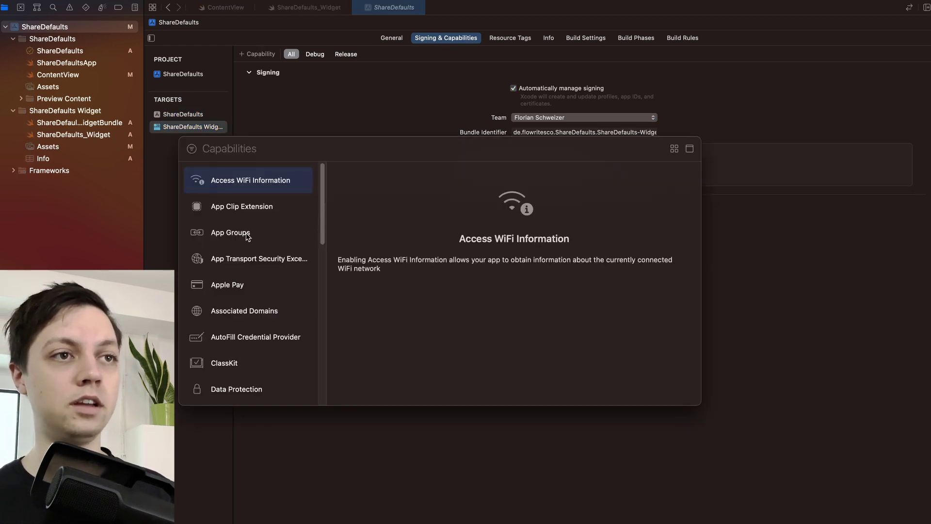
double_click(231, 232)
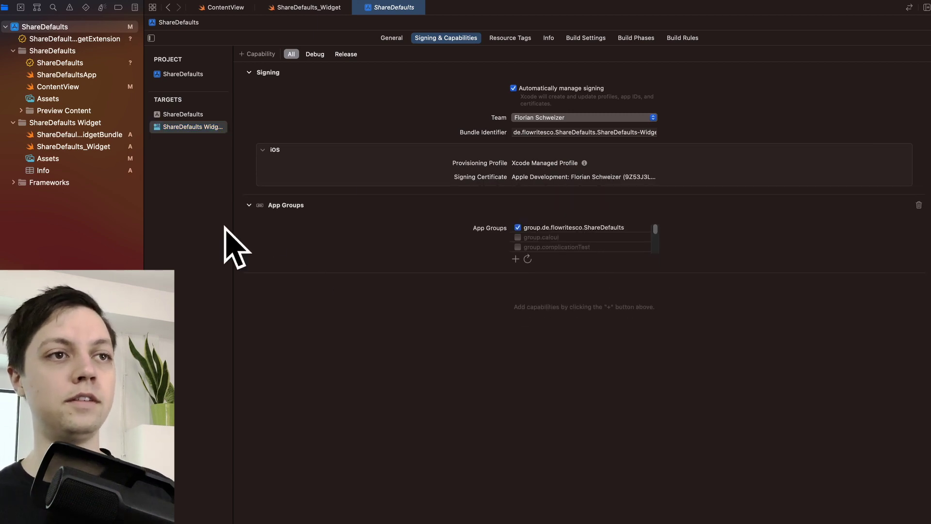
left_click(361, 7)
left_click(226, 7)
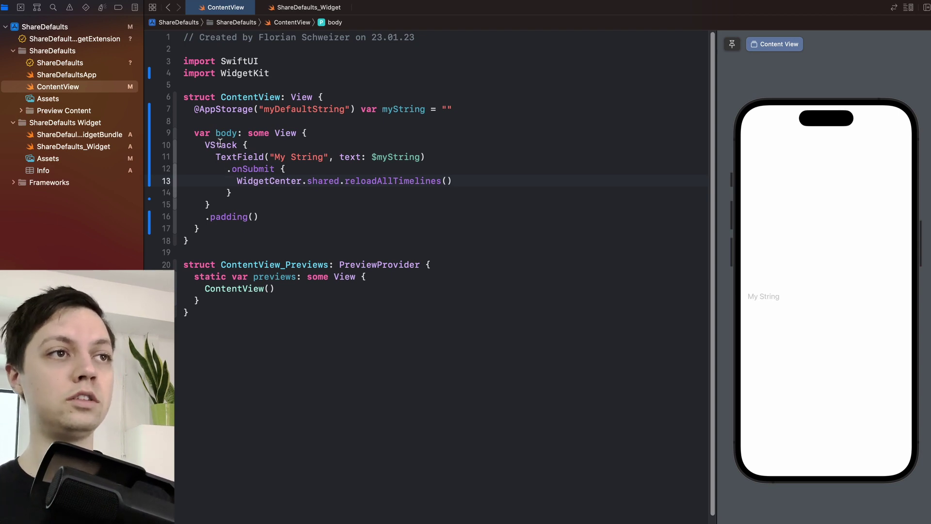
Open ShareDefaultsApp.swift and re-indent the whole file
left_click(66, 75)
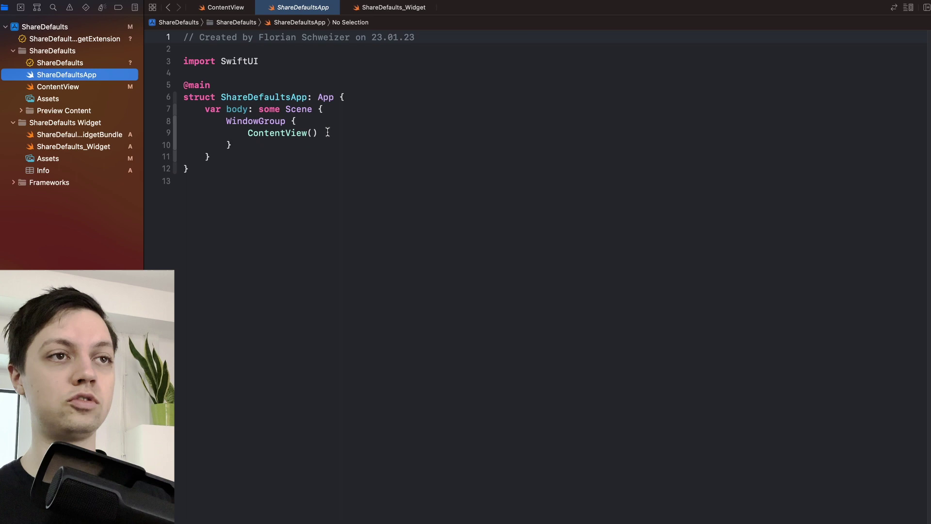
left_click(334, 134)
key("super+a")
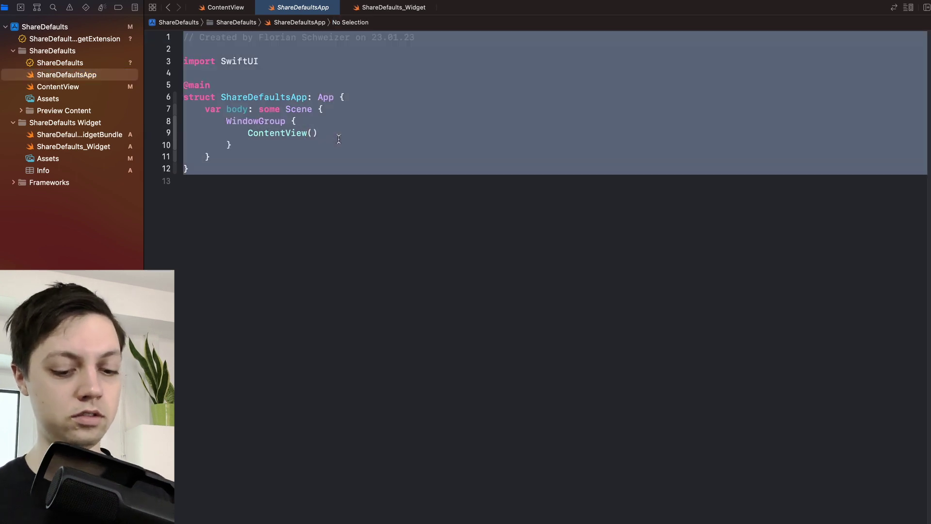
key("ctrl+i")
Add a .defaultAppStorage modifier on a new line below ContentView()
left_click(338, 144)
left_click(306, 133)
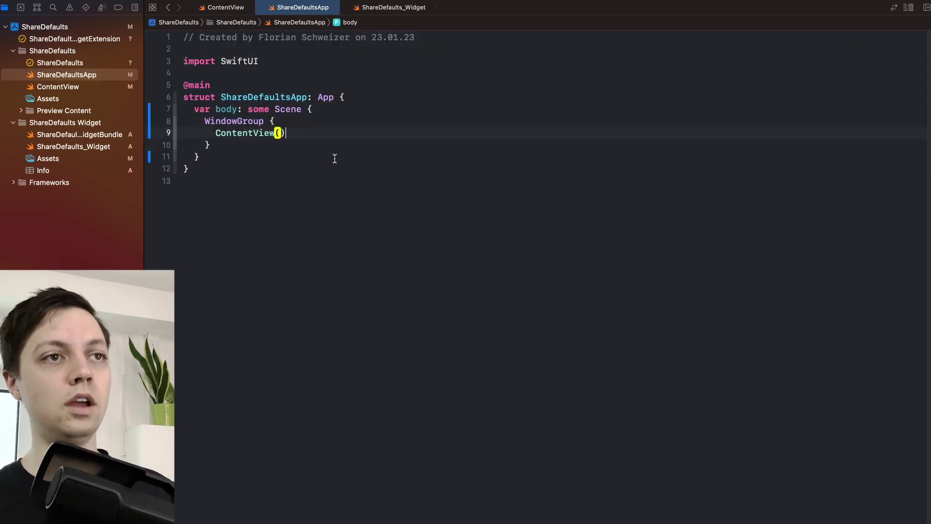
key("Return")
type(".")
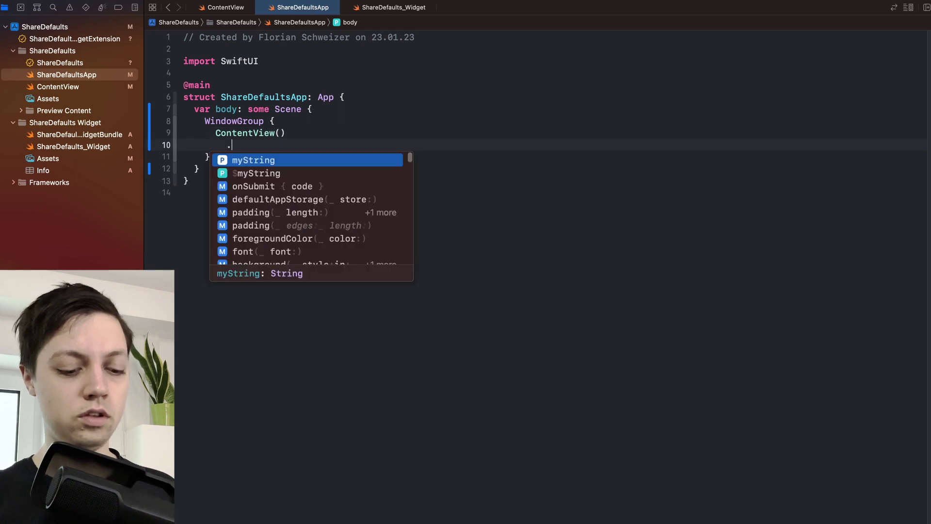
type("defau")
key("Return")
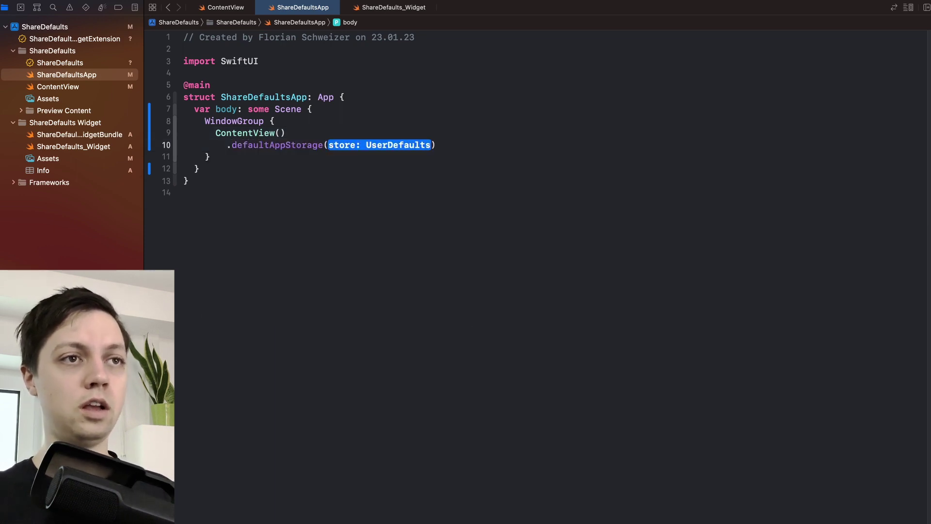
left_click_drag(222, 144, 452, 139)
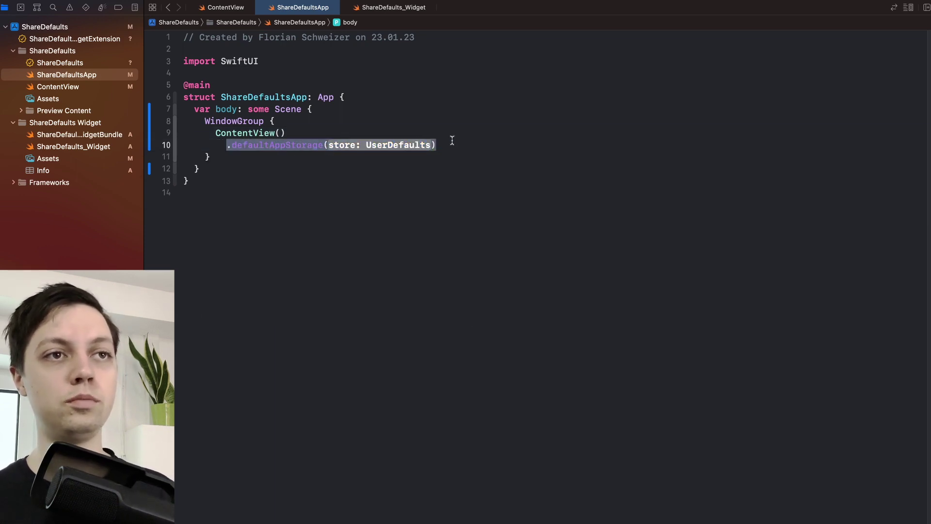
left_click(471, 143)
left_click(360, 145)
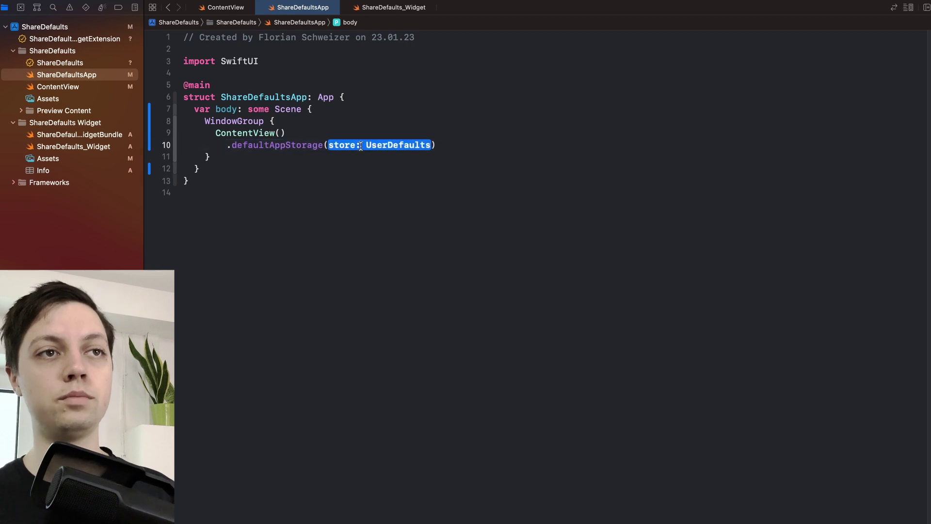
type("UserDefaults(")
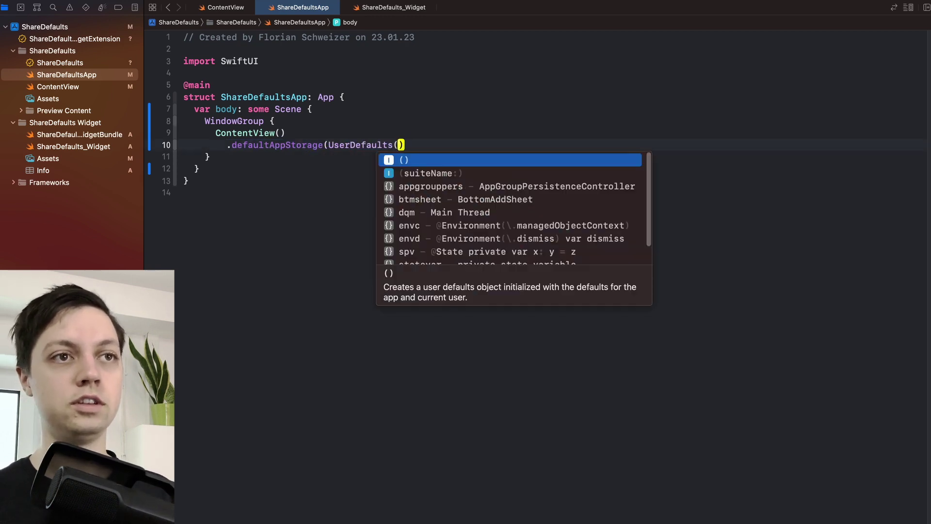
Fill its store argument with UserDefaults(suiteName:) using the pasted app group identifier
key("Down")
key("Up")
key("Down")
key("Return")
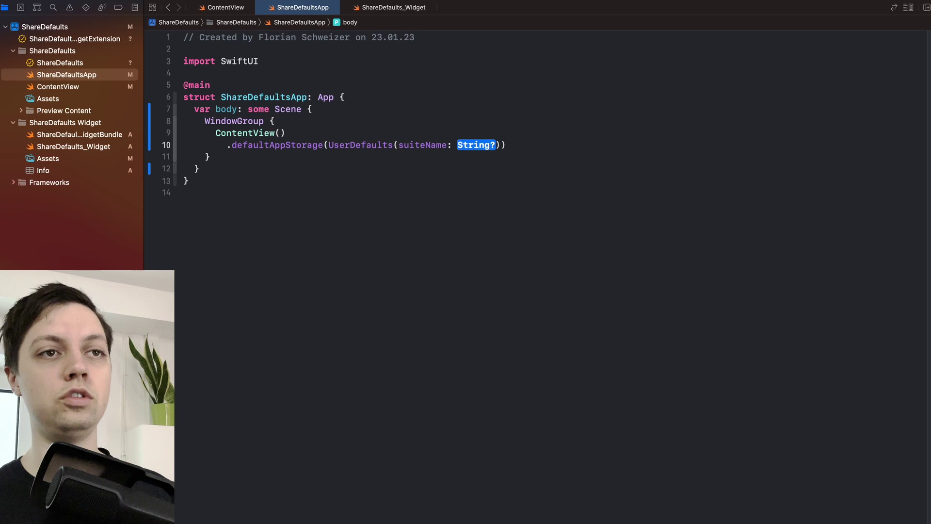
type("\"")
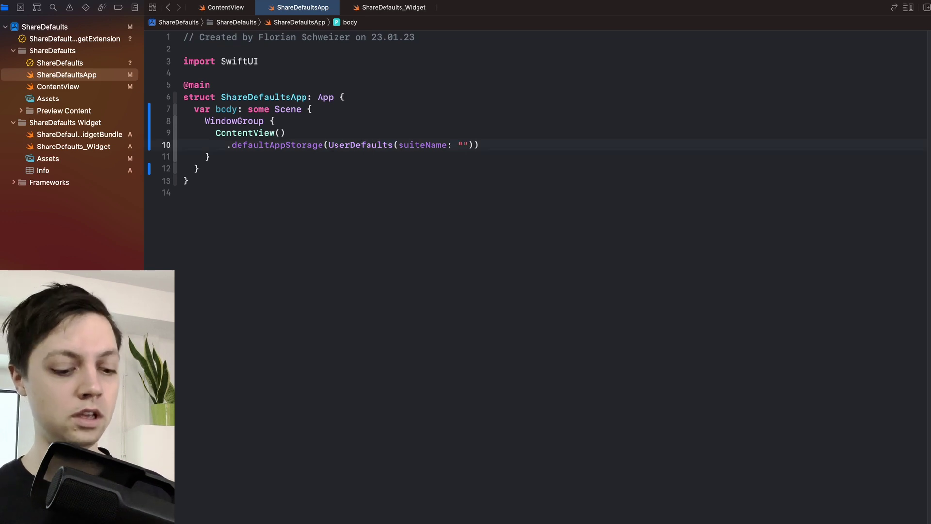
key("super+v")
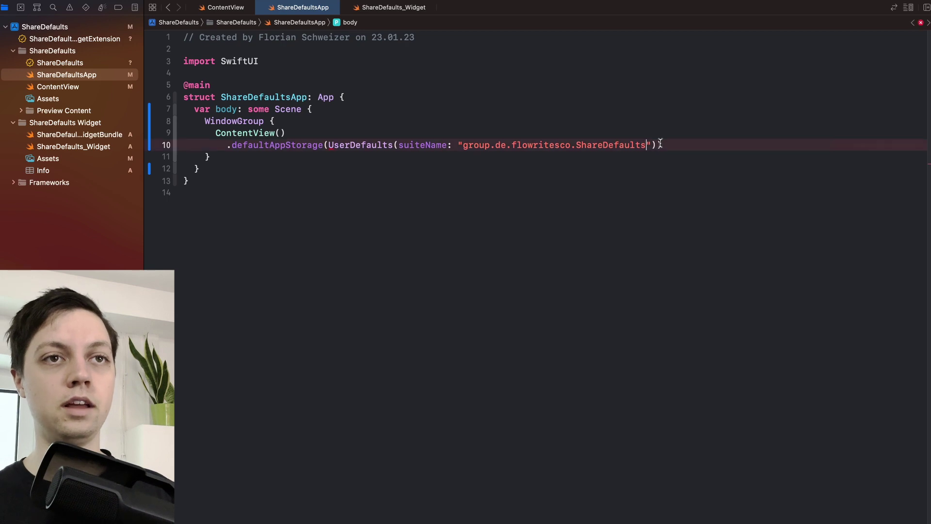
left_click_drag(659, 145, 325, 144)
key("super+c")
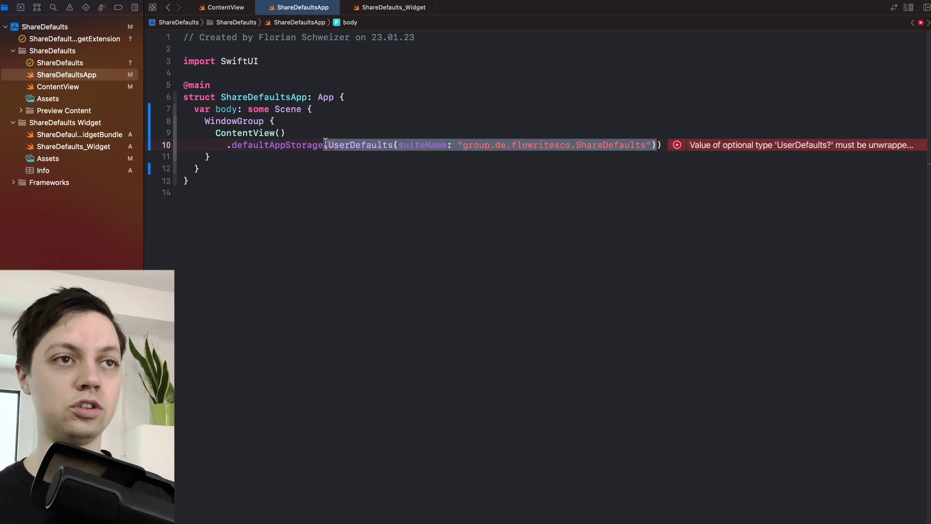
left_click(325, 145)
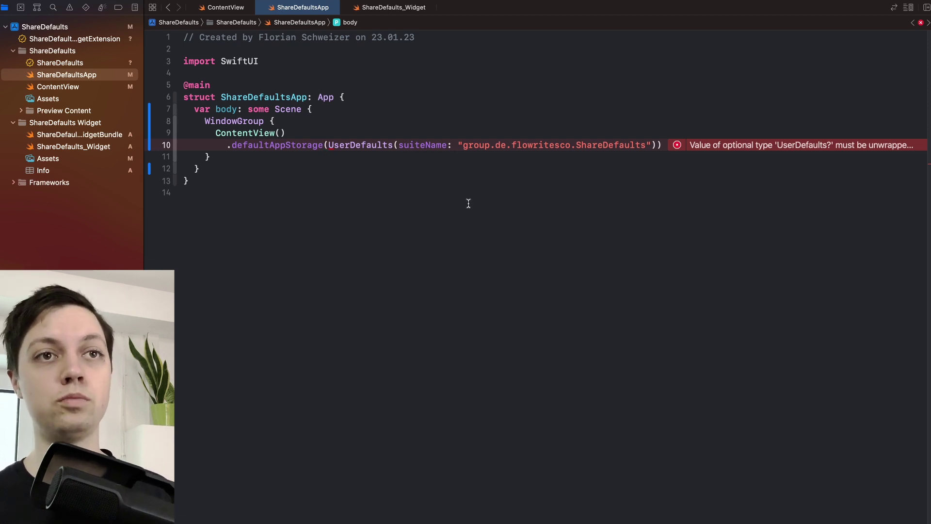
left_click(656, 145)
type("!")
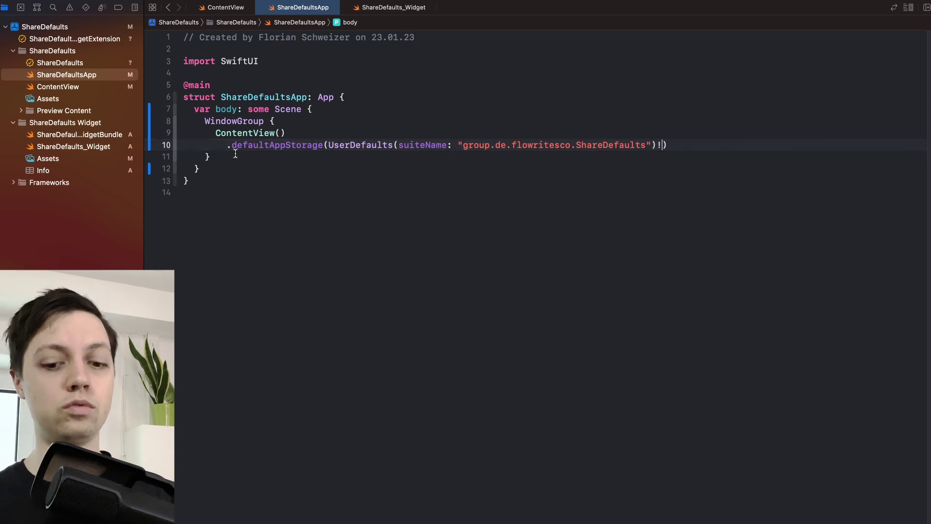
double_click(611, 145)
key("shift+alt+Left")
key("shift+alt+Left")
key("shift+alt+Left")
key("shift+alt+Left")
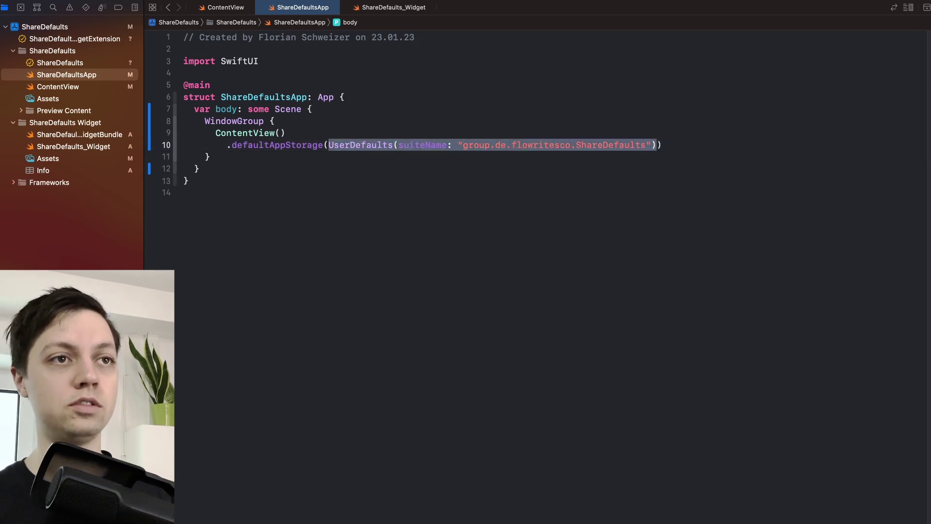
type("defaultAppStorage(defaul")
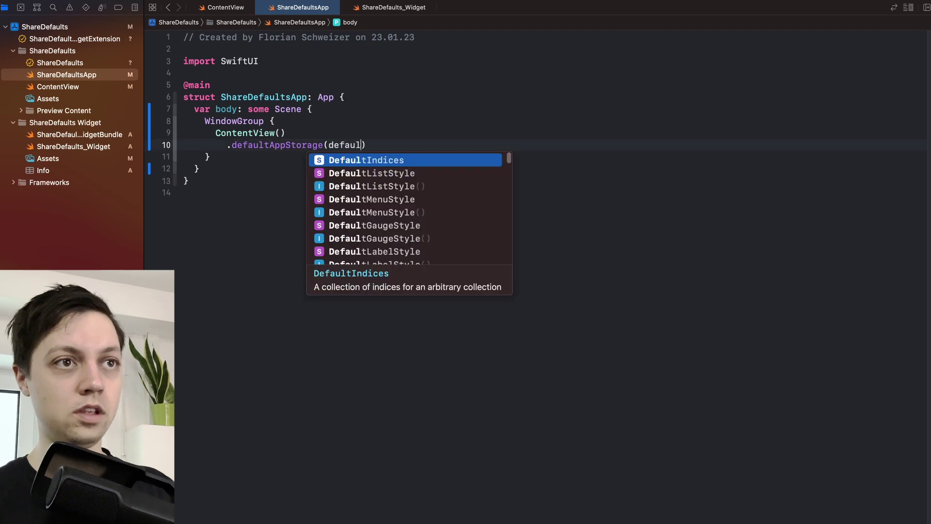
type("lts")
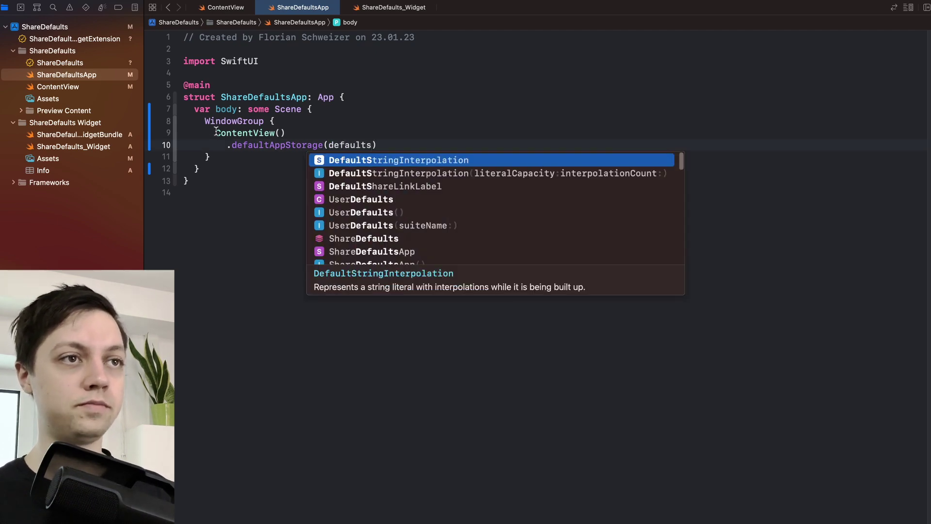
Wrap ContentView and the modifier in 'if let defaults' with the suite initializer
key("Escape")
left_click_drag(216, 133, 386, 145)
type("if")
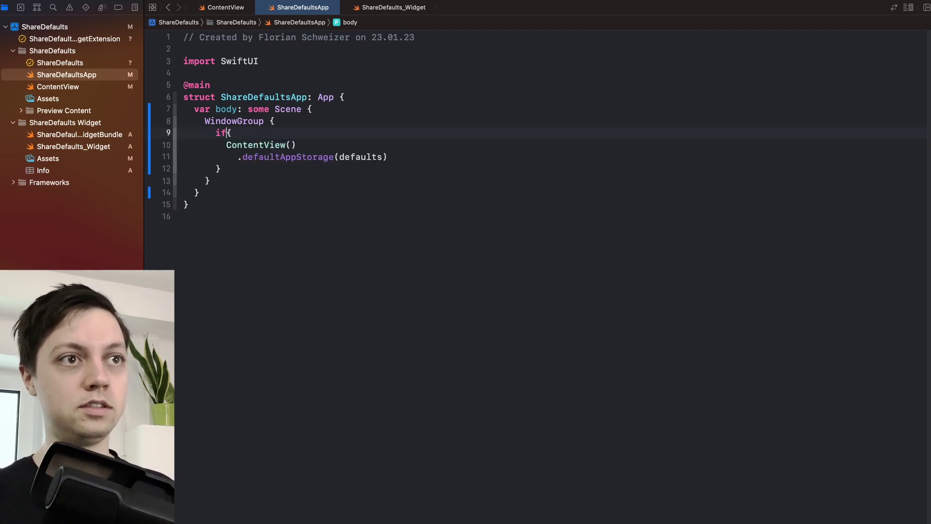
type(" let defa")
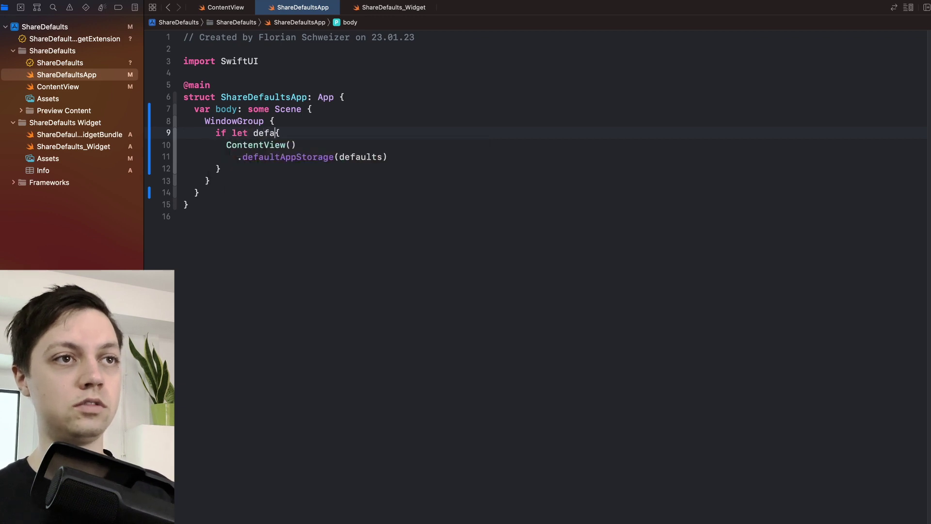
type("ults =")
key("super+v")
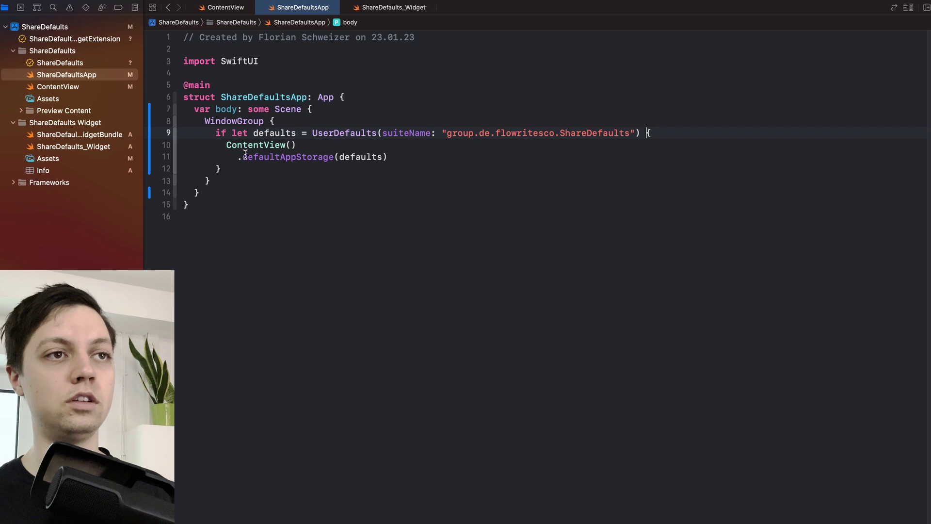
left_click_drag(244, 154, 437, 161)
left_click(269, 170)
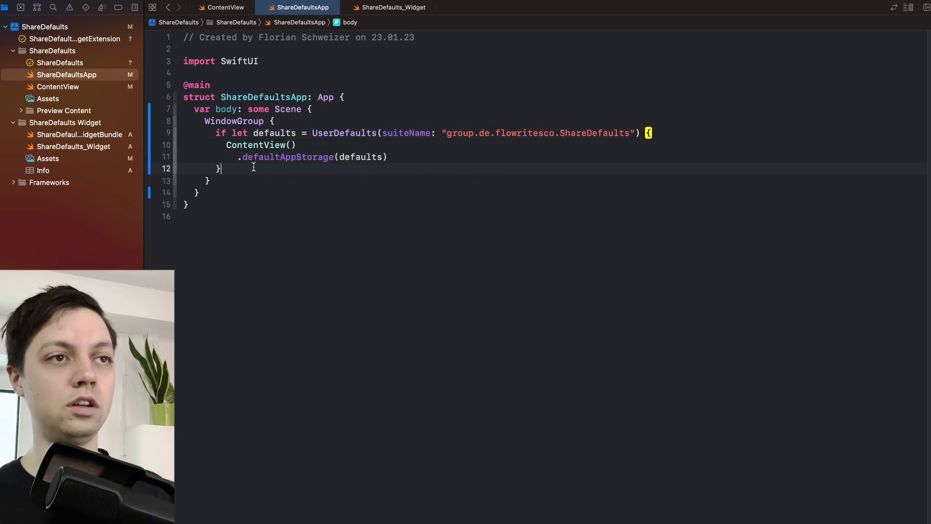
type("else {")
Add an else branch with a Text message saying the defaults failed to load
key("Return")
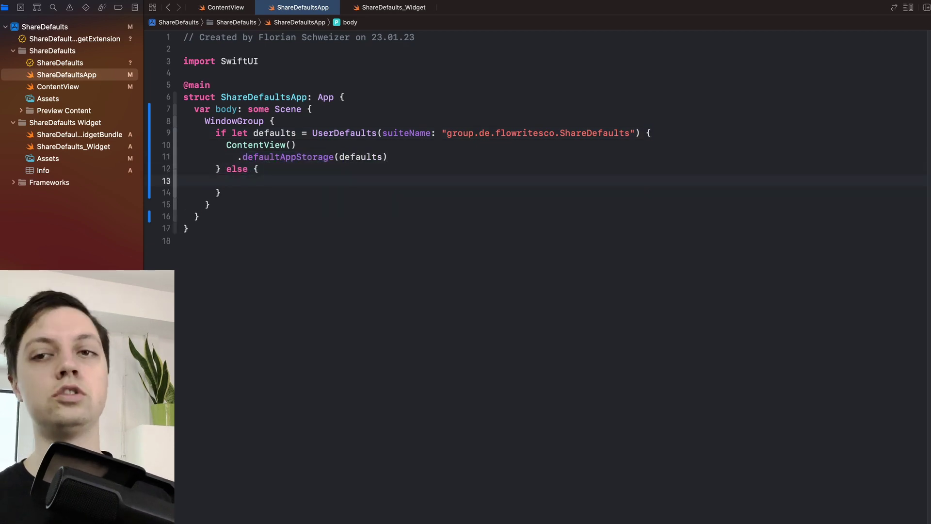
type("Text(\"")
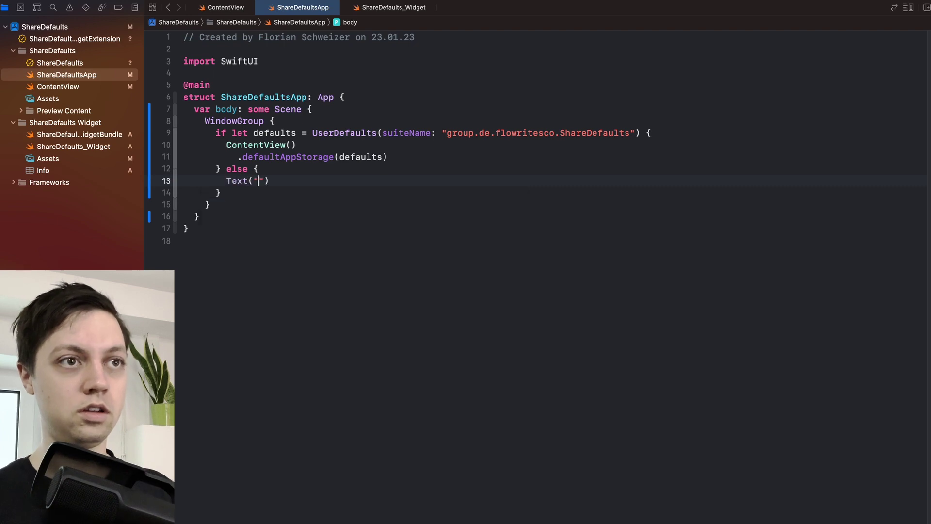
type("Failed to load")
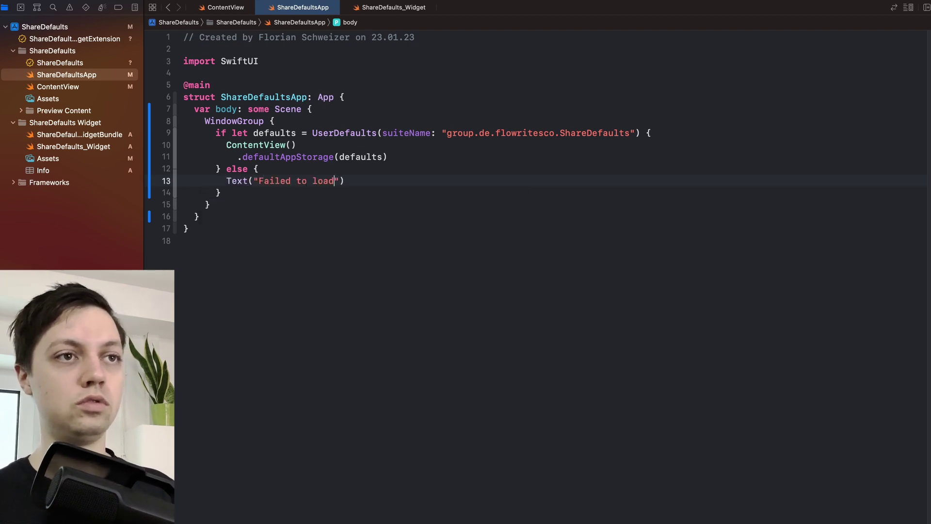
type(" UserDefau")
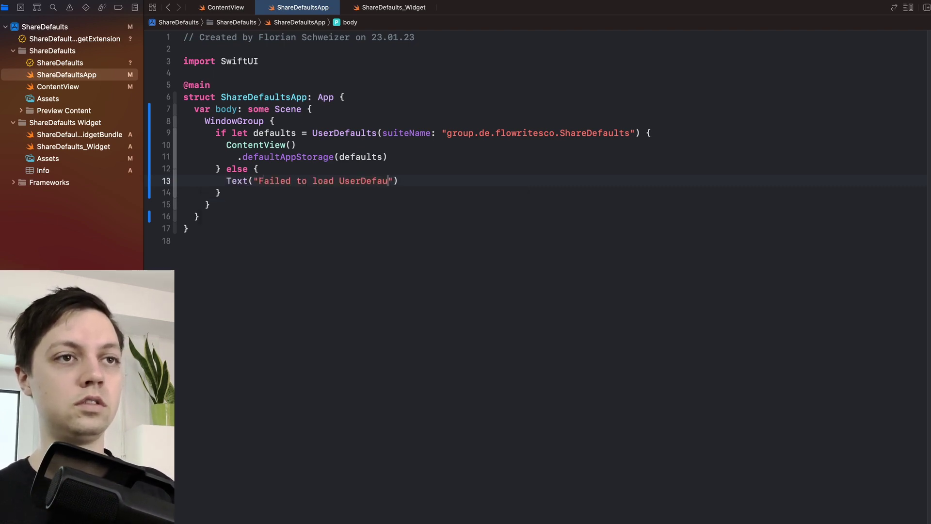
type("lts")
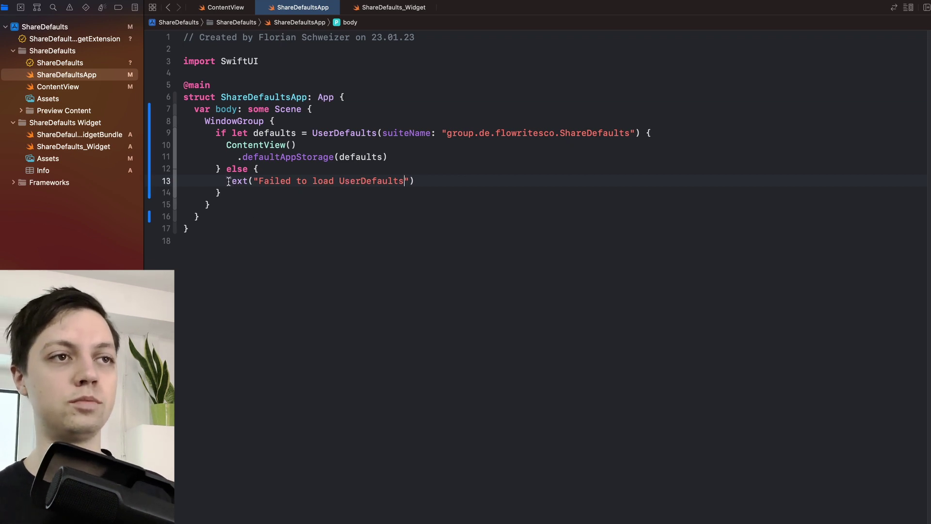
left_click_drag(227, 181, 439, 179)
left_click(250, 180)
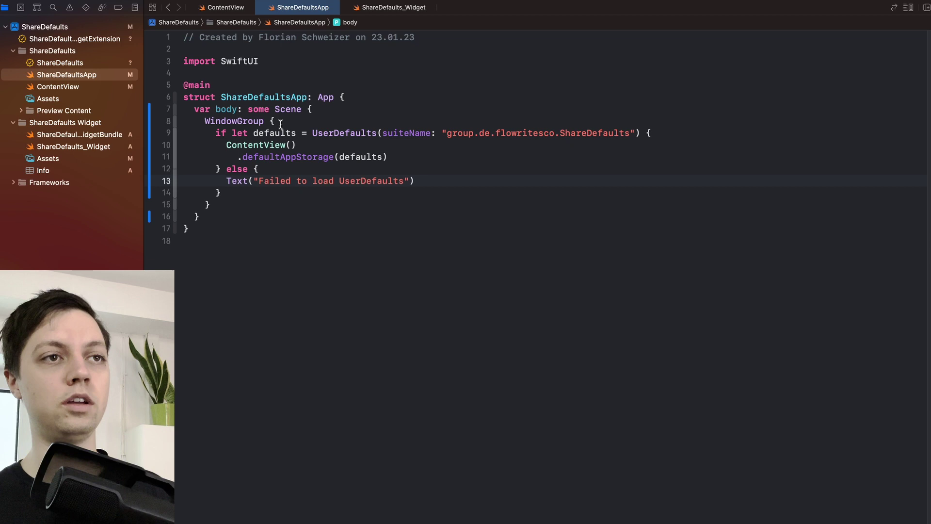
left_click_drag(243, 156, 413, 156)
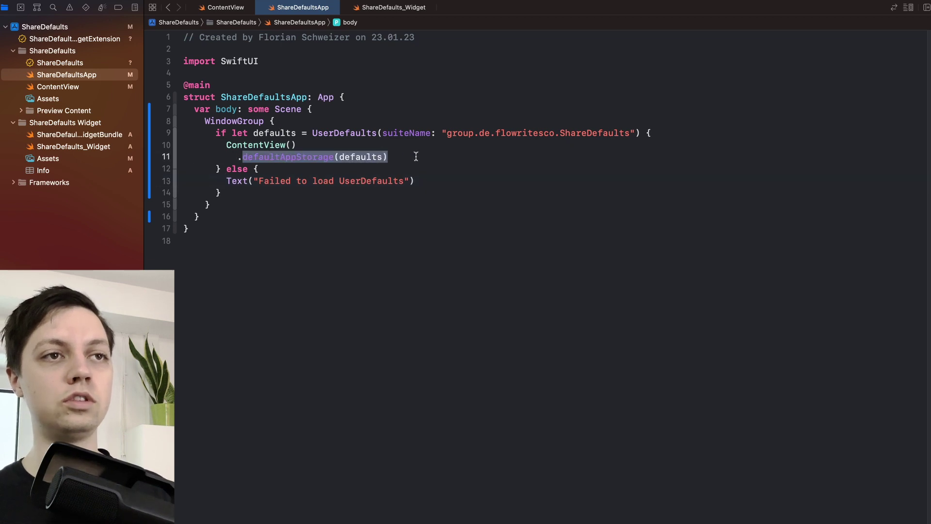
left_click(334, 157)
Review the UserDefaults suiteName initializer in the if let condition
left_click_drag(312, 133, 639, 133)
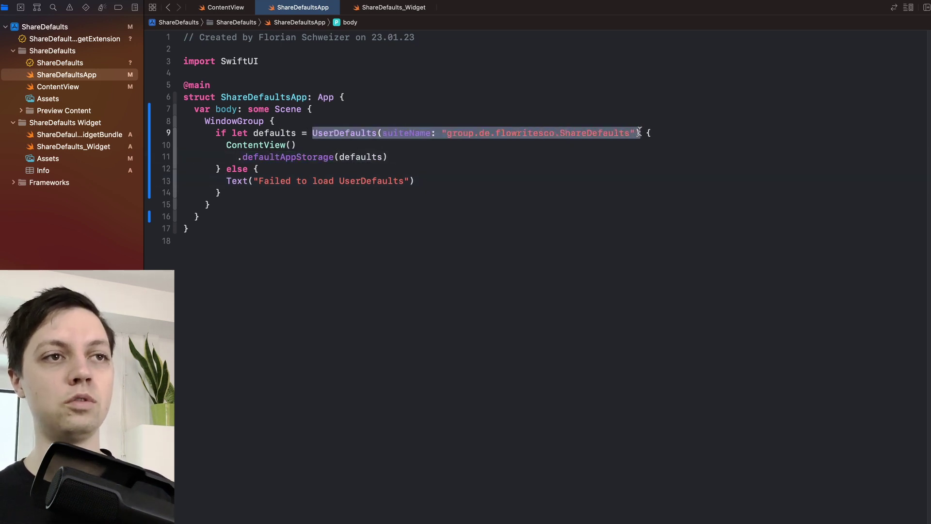
left_click(328, 156)
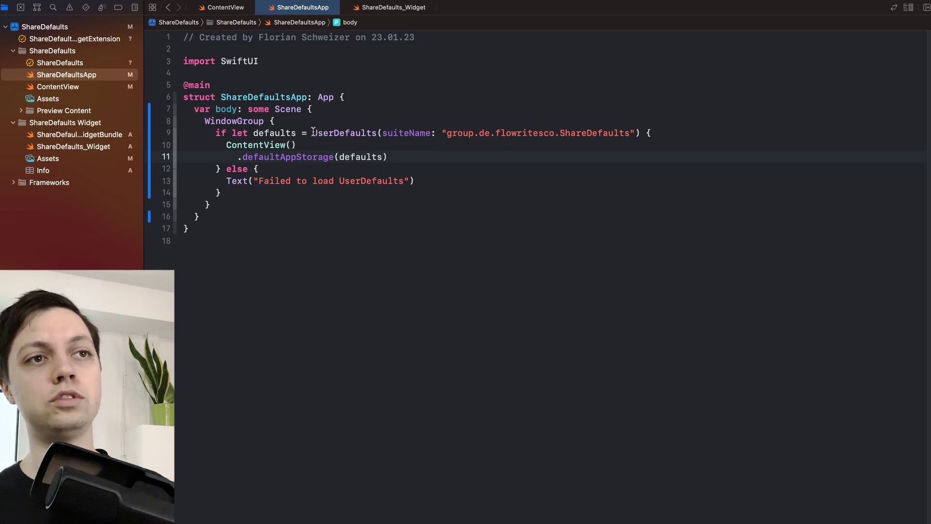
left_click_drag(313, 132, 334, 133)
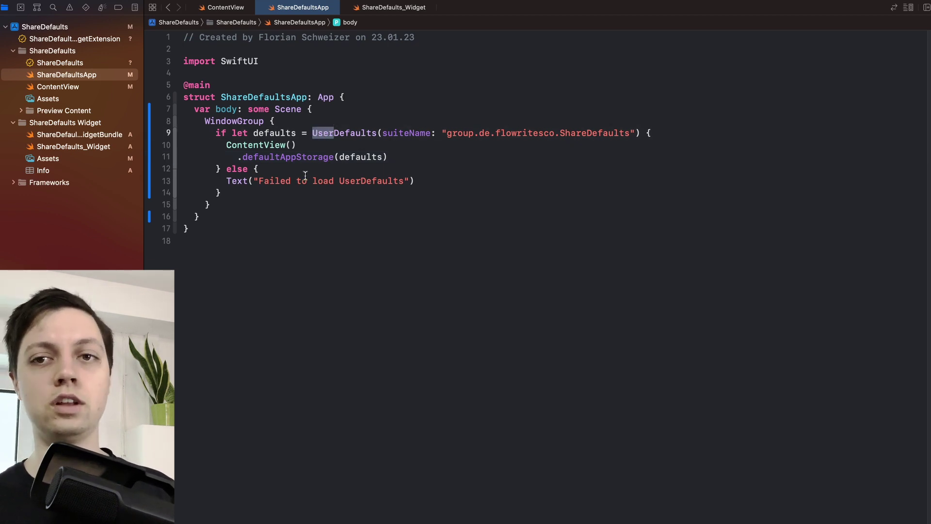
left_click(320, 132)
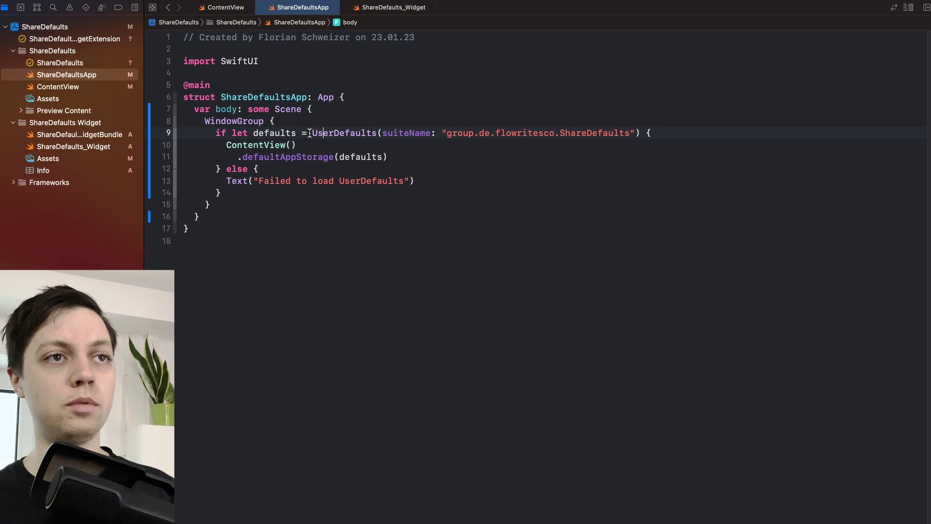
left_click_drag(314, 133, 633, 133)
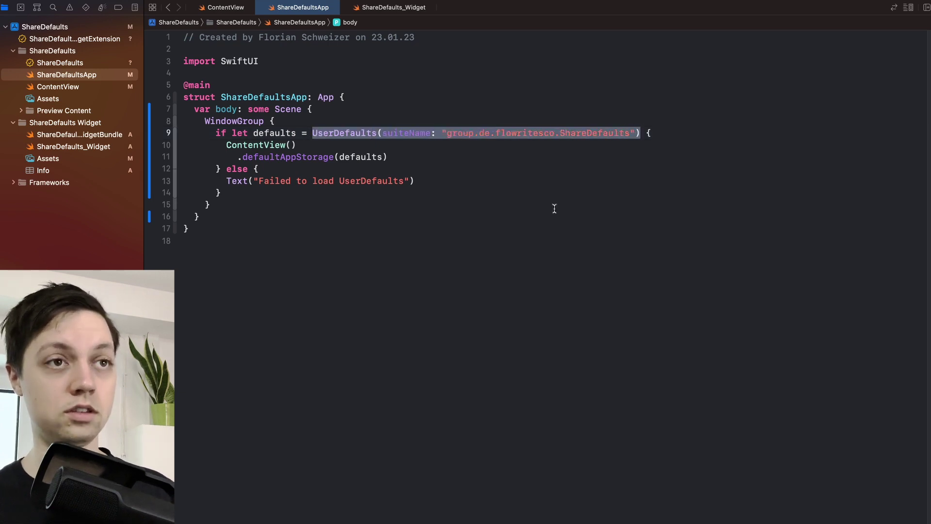
left_click(341, 135)
In getMyString, replace UserDefaults.standard with the pasted suiteName initializer and use defaults?.string
left_click(405, 10)
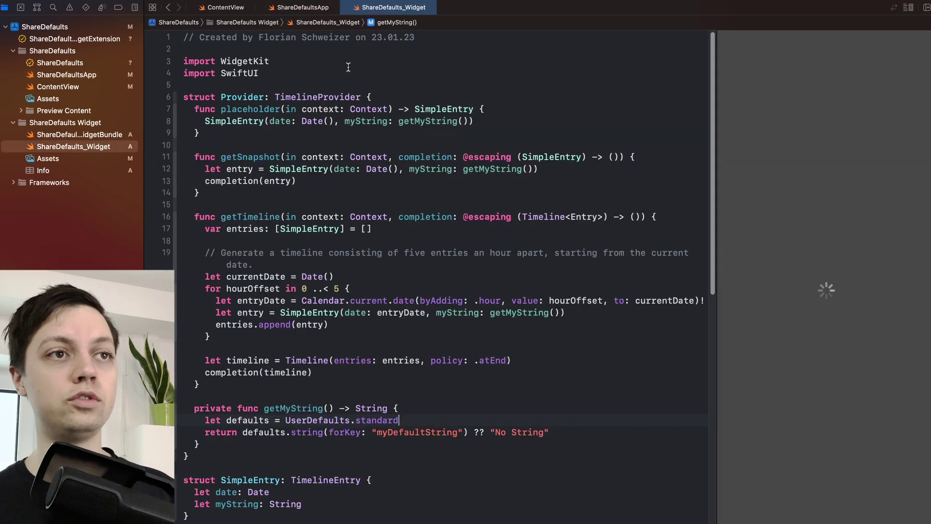
scroll(394, 212, "down", 1)
scroll(394, 211, "down", 10)
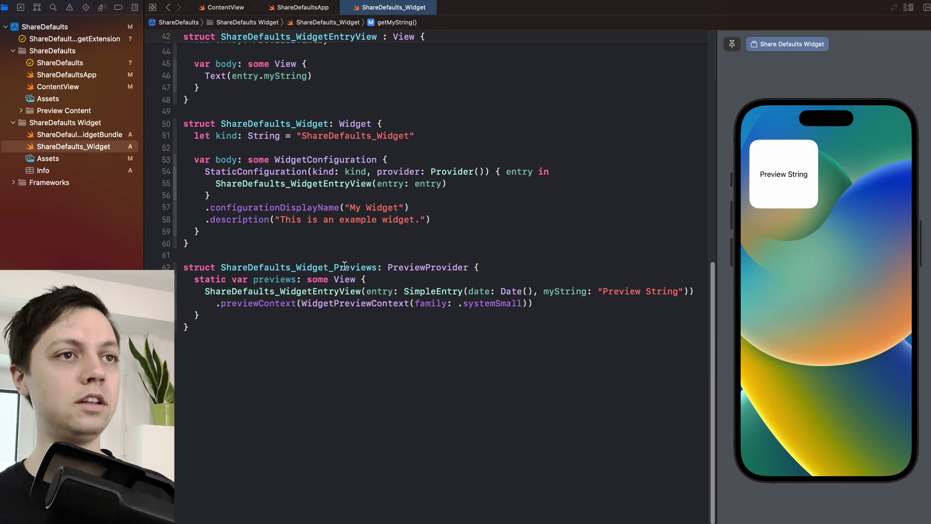
scroll(314, 233, "up", 5)
scroll(267, 230, "up", 3)
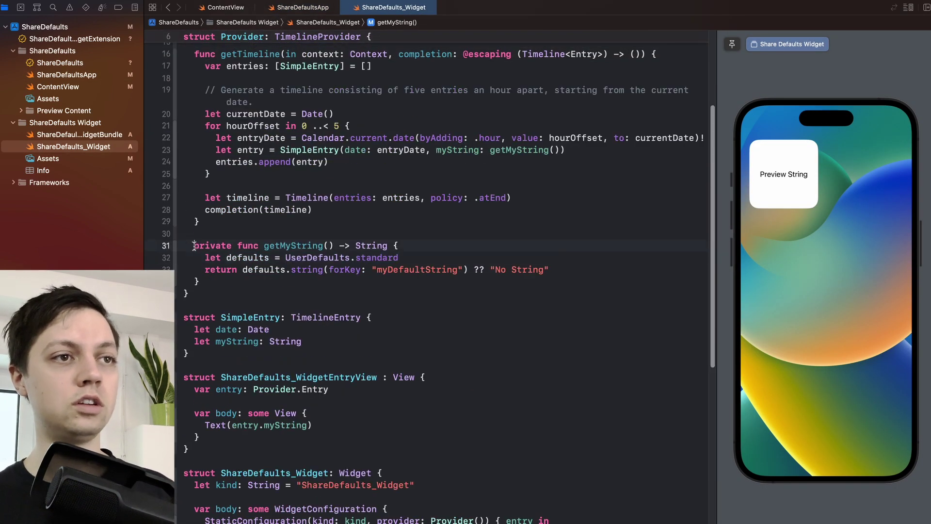
left_click_drag(194, 245, 214, 280)
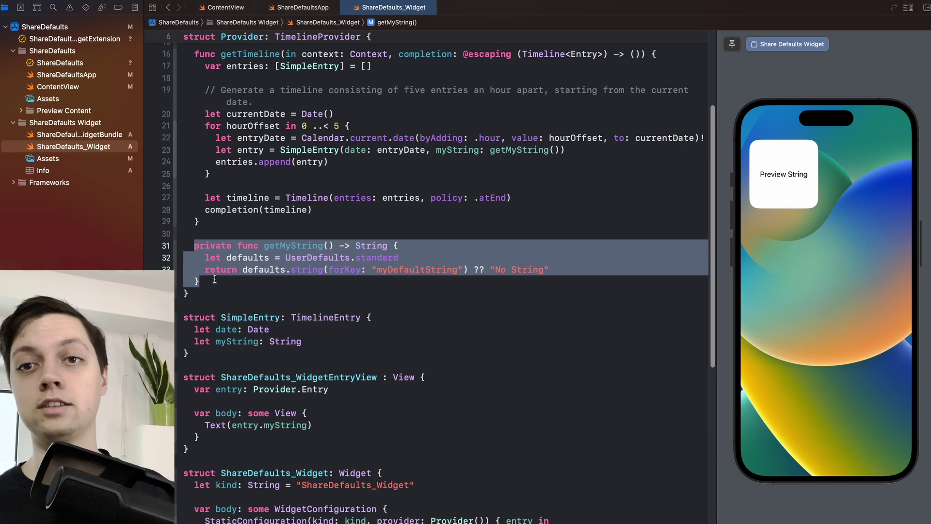
double_click(378, 258)
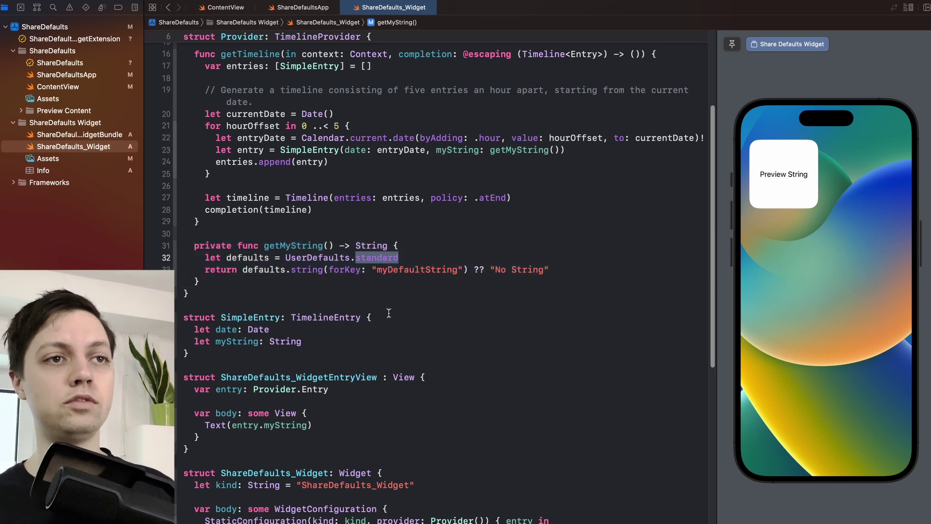
key("BackSpace")
key("BackSpace")
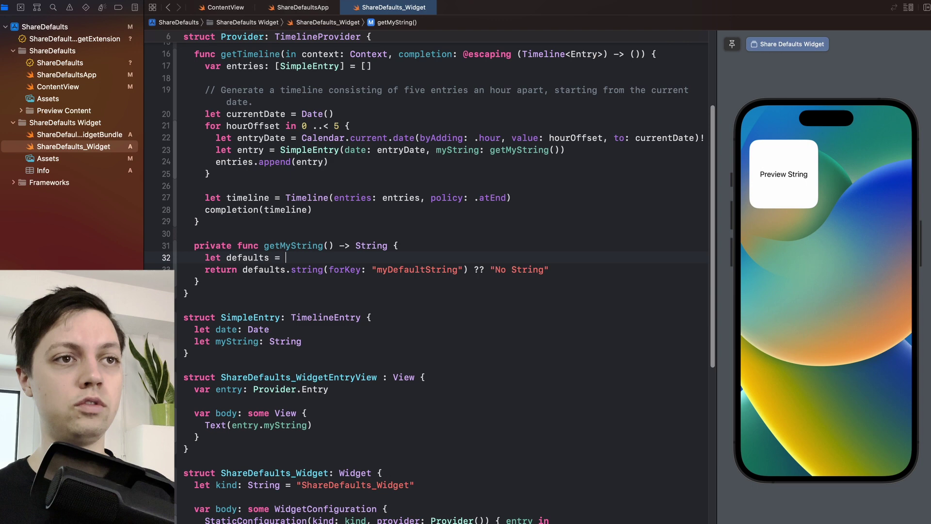
type("UserDefaults(suiteName: \"group.de.flowritesco.ShareDefaults\")")
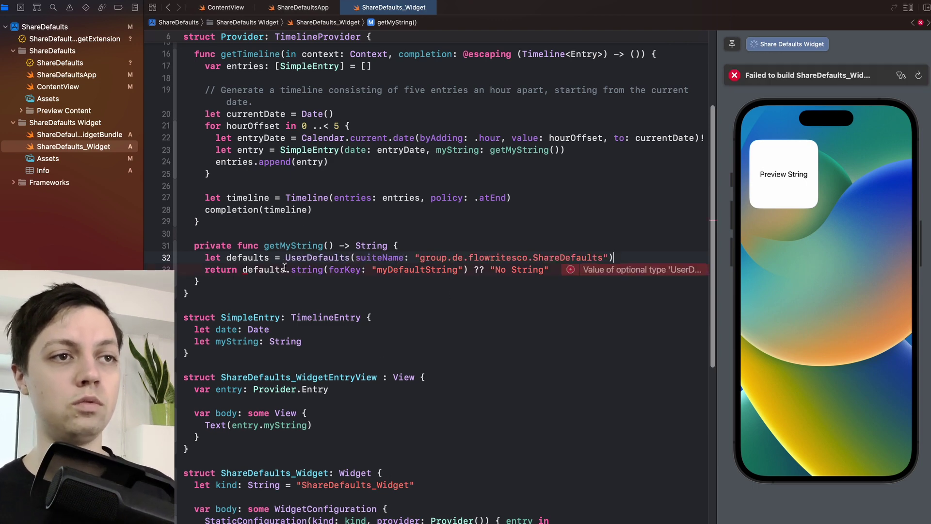
type("?")
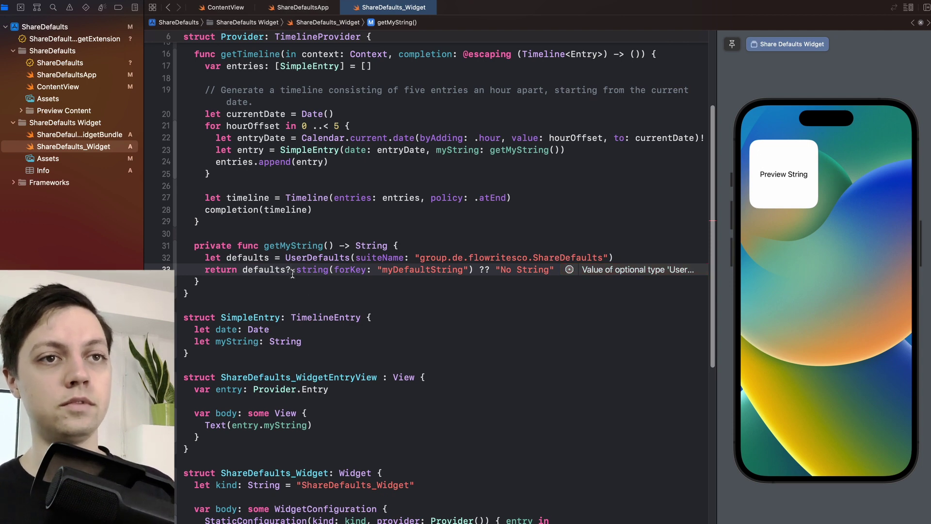
mouse_move(285, 258)
left_mouse_down()
mouse_move(623, 257)
mouse_move(286, 258)
left_mouse_up()
left_click(622, 258)
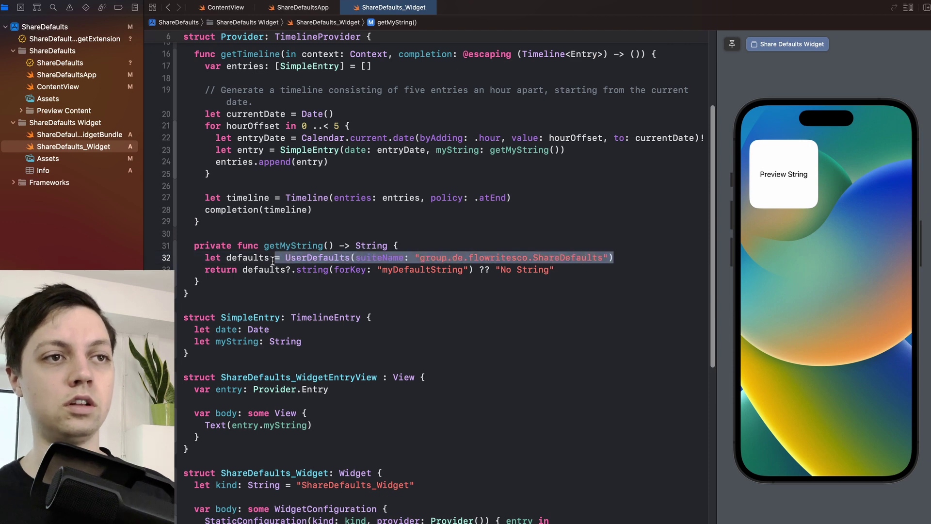
left_click(318, 270)
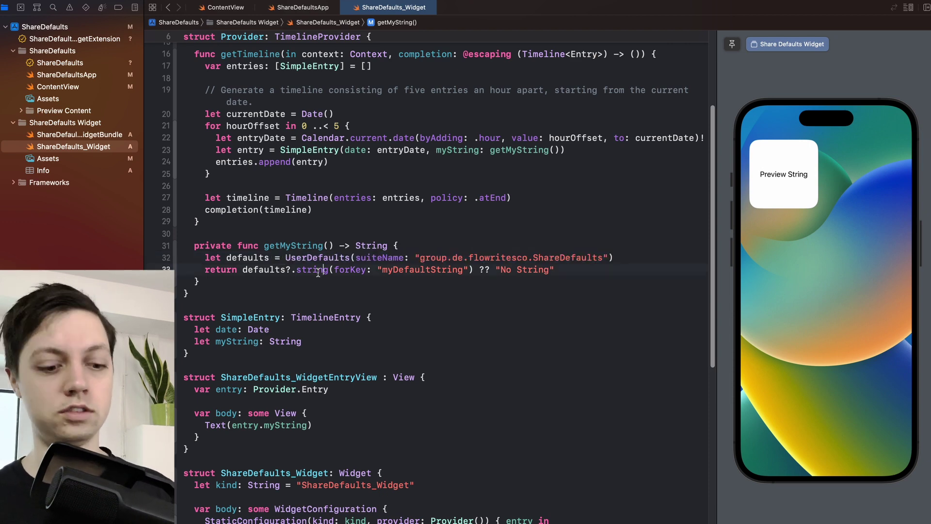
Run the rebuilt app, enter 'My String', and go home to see the widget display it
key("super+Tab")
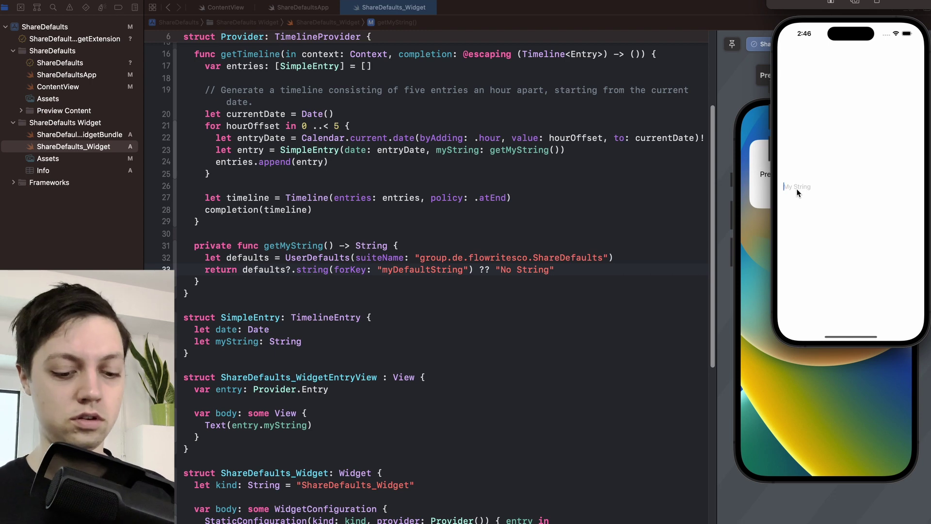
type("My String")
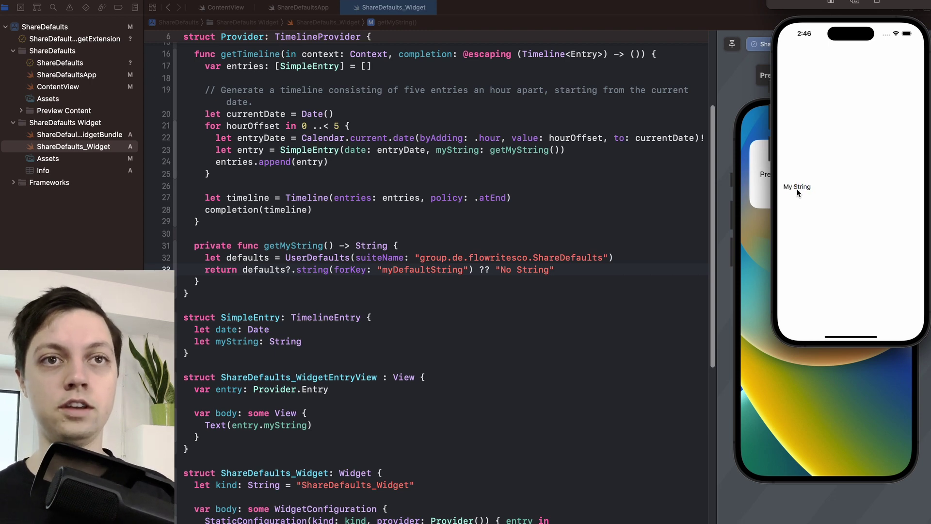
key("super+shift+h")
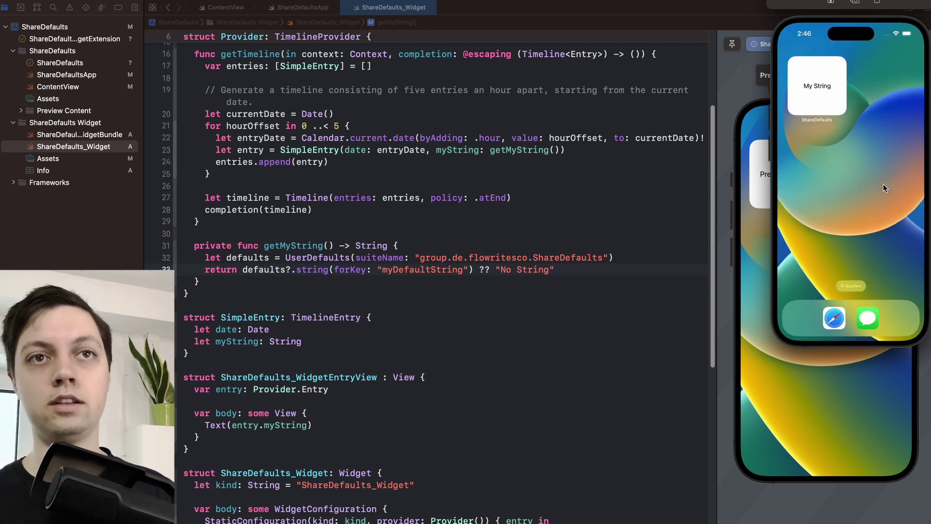